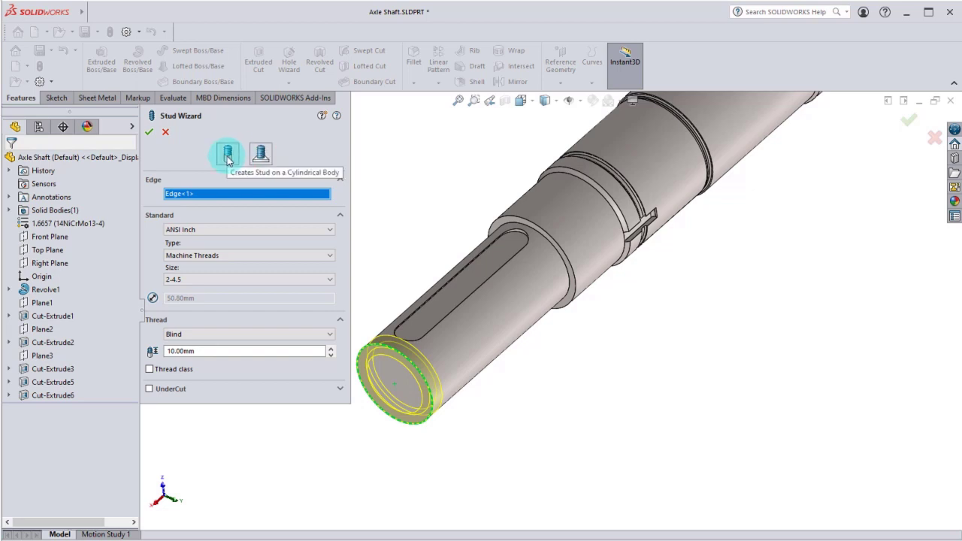
# Define a stud on a cylindrical body at the shaft's end edge with the ANSI Metric standard and size M52x5.0
pyautogui.click(228, 156)
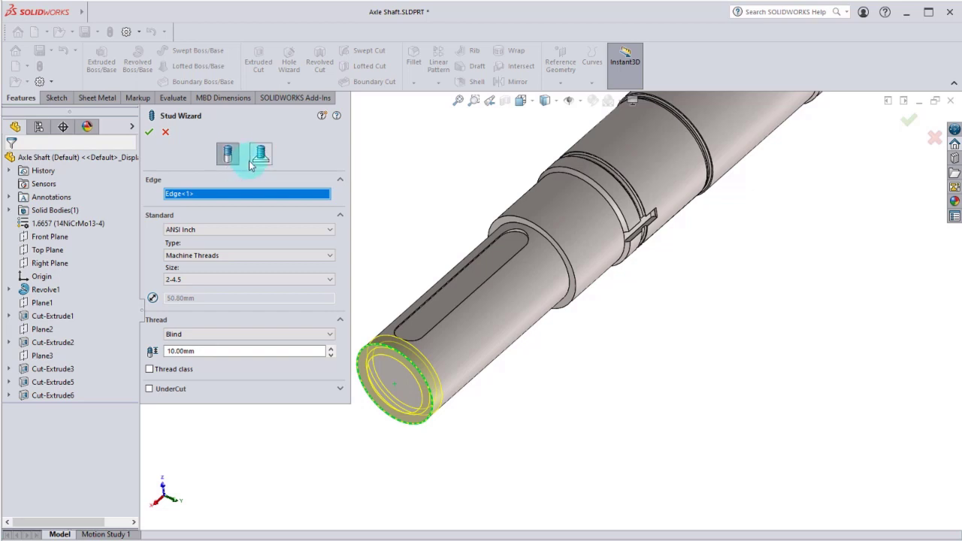
pyautogui.click(239, 277)
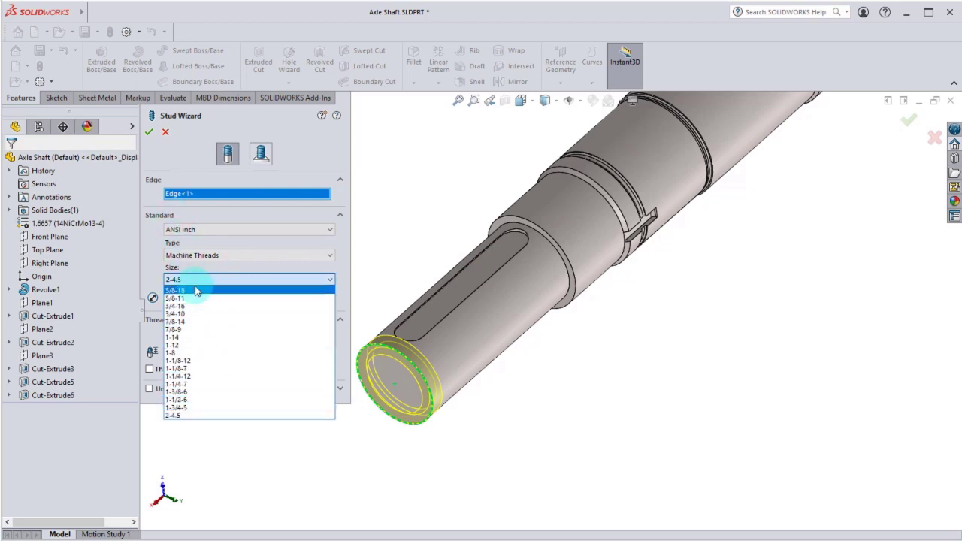
pyautogui.click(194, 416)
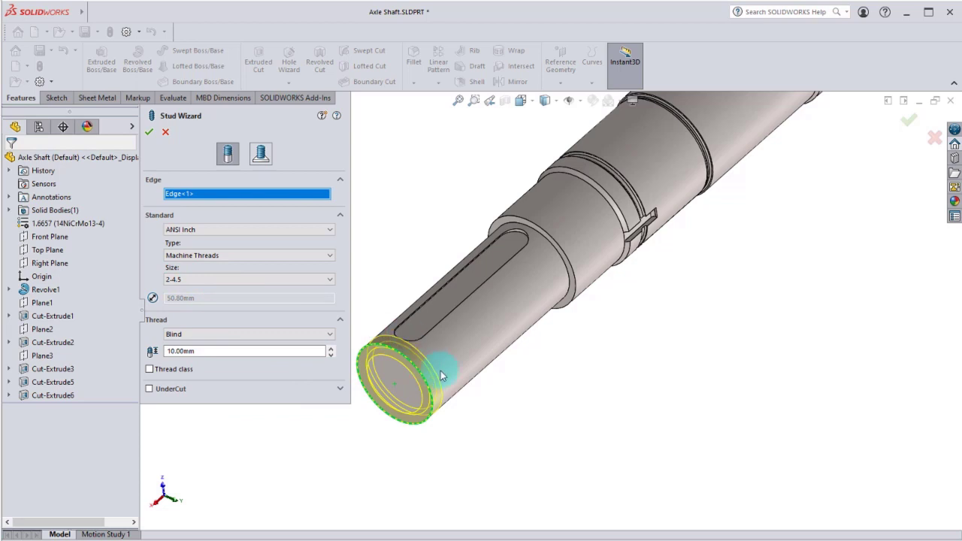
pyautogui.click(279, 229)
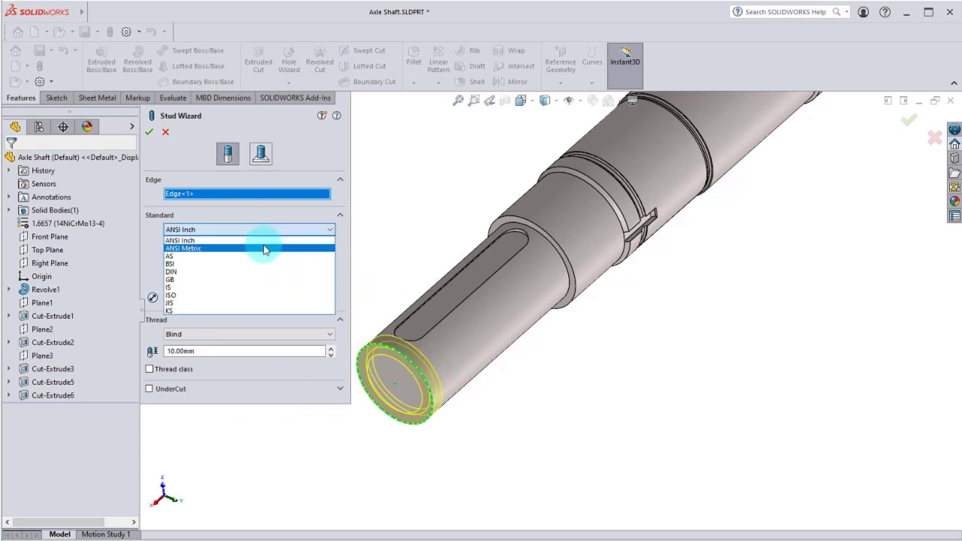
pyautogui.click(264, 248)
pyautogui.click(241, 278)
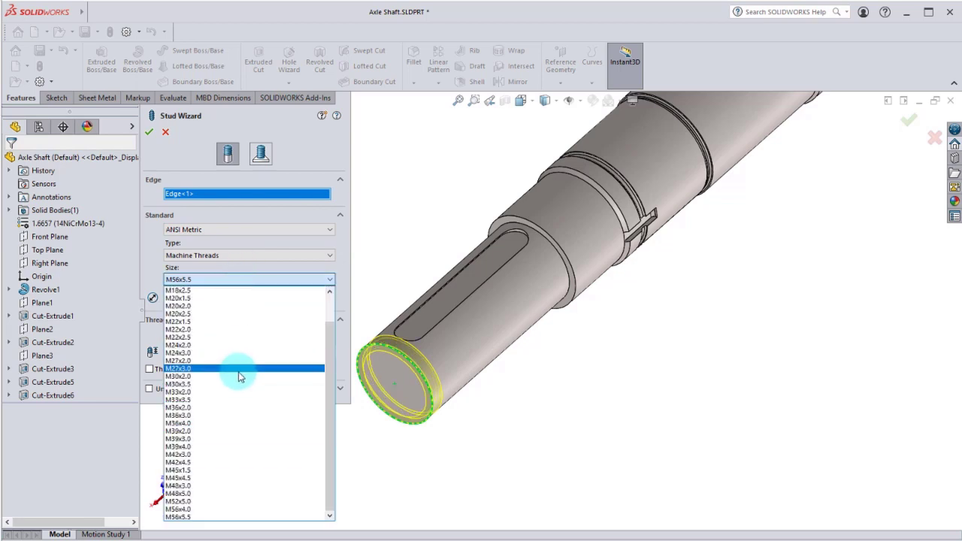
pyautogui.click(188, 501)
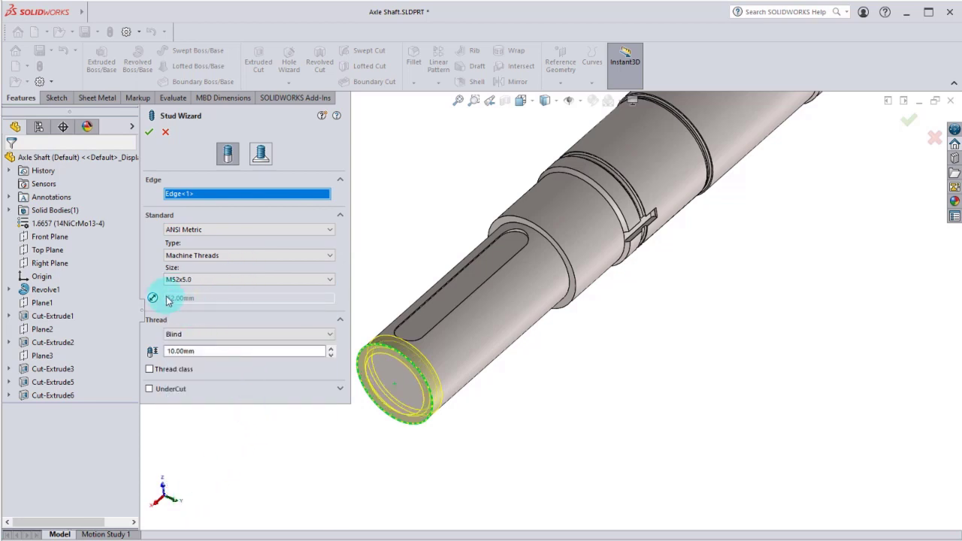
# Try a 75 mm blind thread length on the stud and set its thread end condition to Up to Next
pyautogui.doubleClick(214, 351)
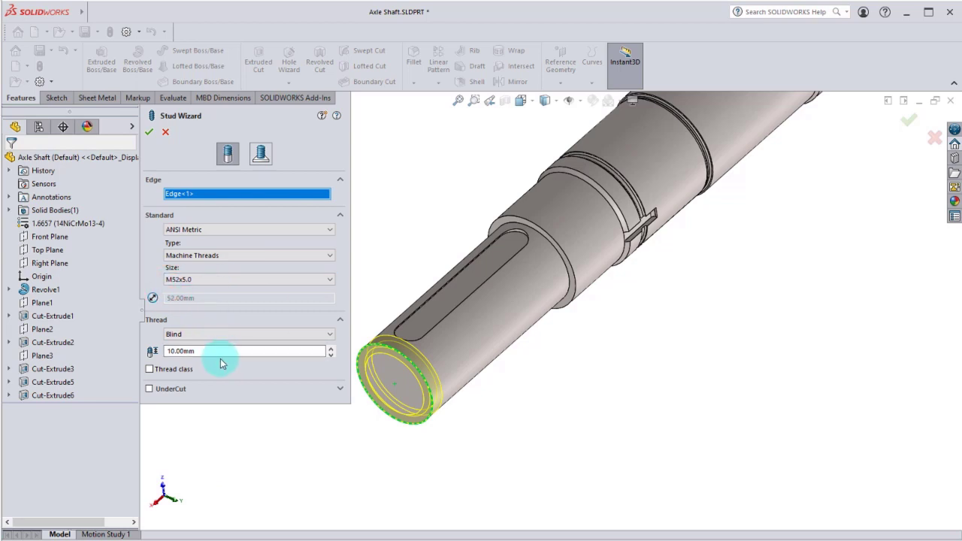
pyautogui.write('75')
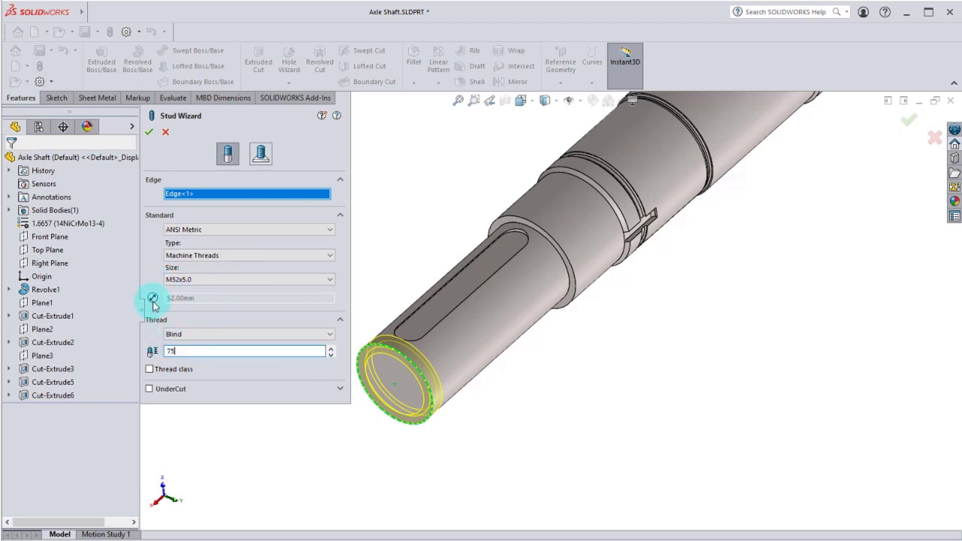
pyautogui.click(199, 335)
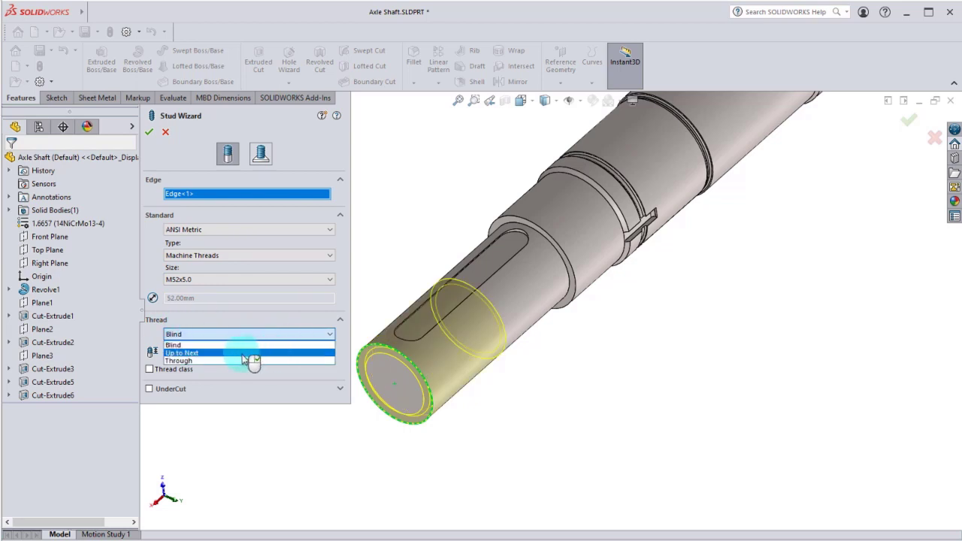
pyautogui.click(222, 353)
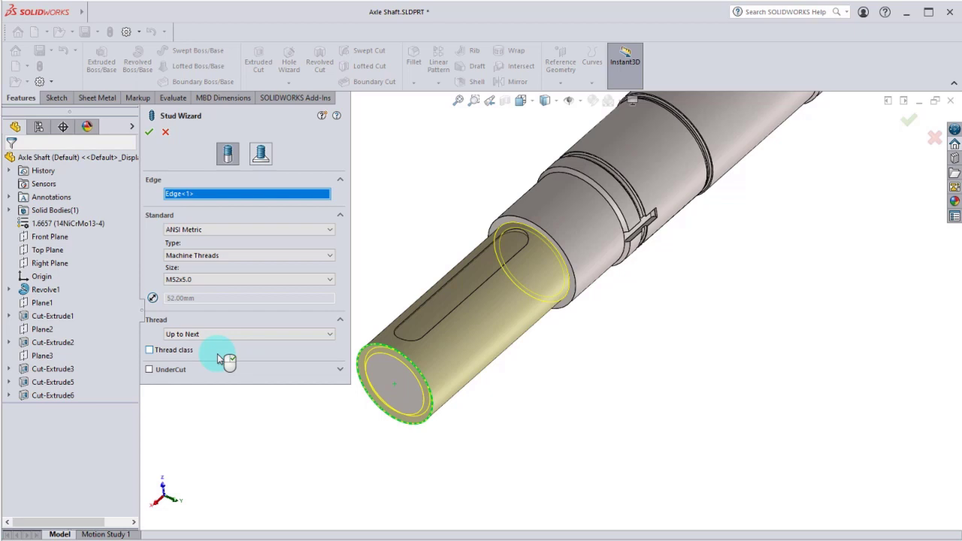
pyautogui.click(216, 334)
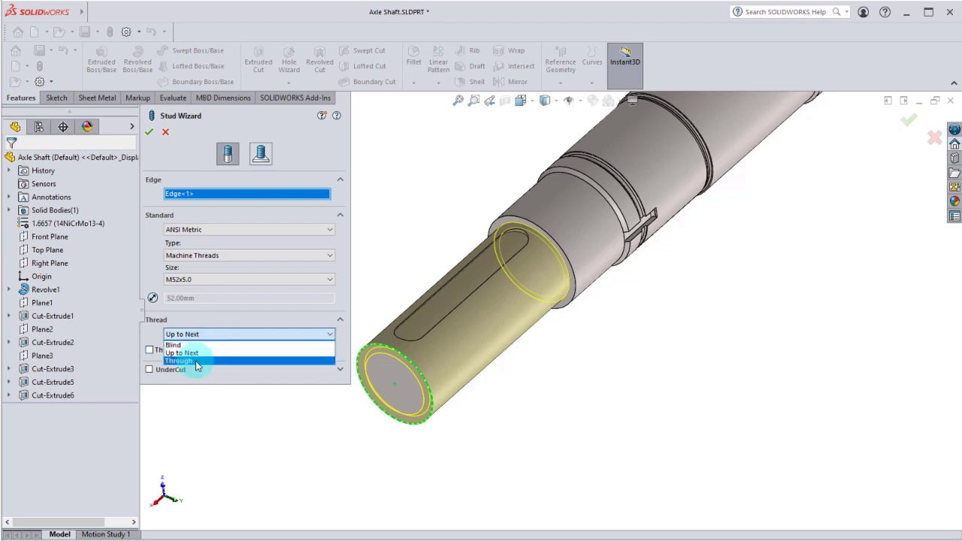
pyautogui.click(222, 332)
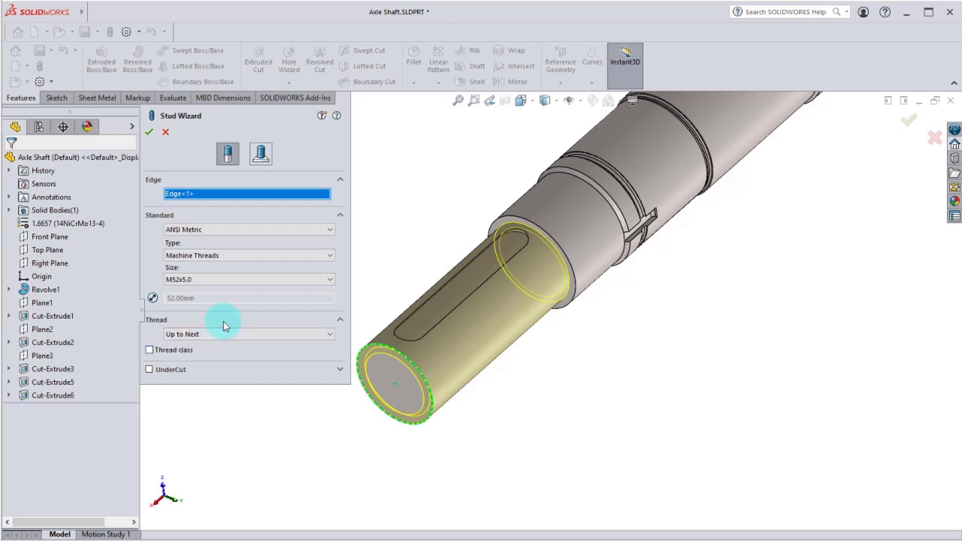
# Leave the thread class off, add an undercut to the stud thread, and create the stud feature
pyautogui.click(163, 351)
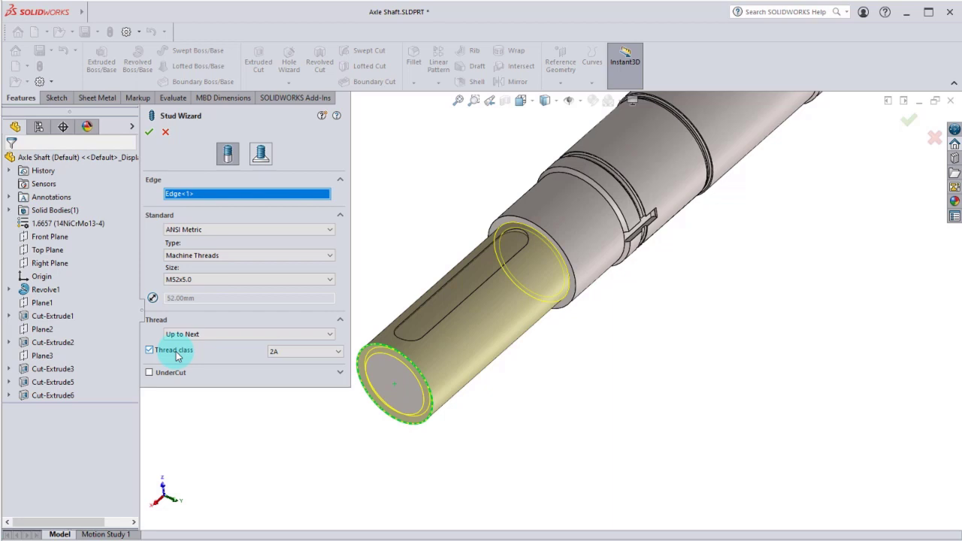
pyautogui.click(178, 356)
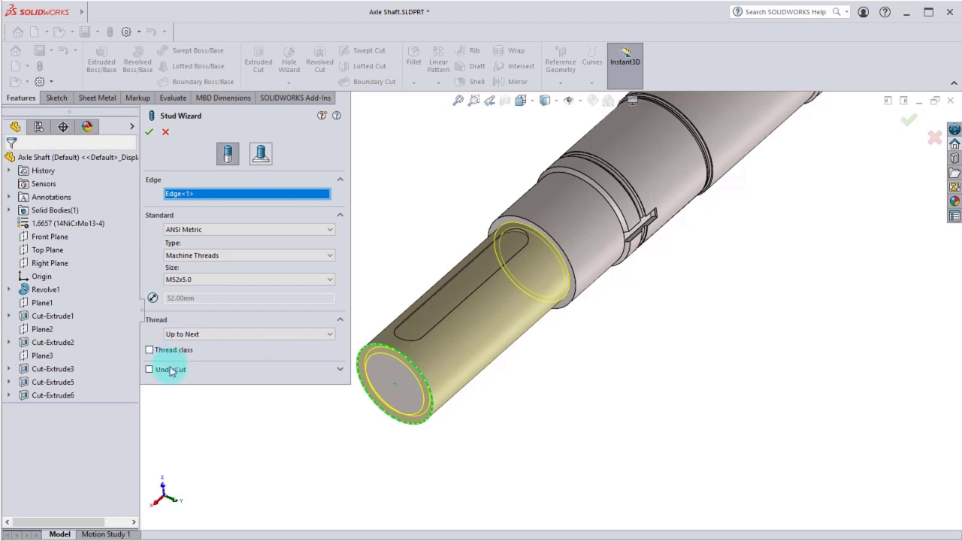
pyautogui.click(170, 374)
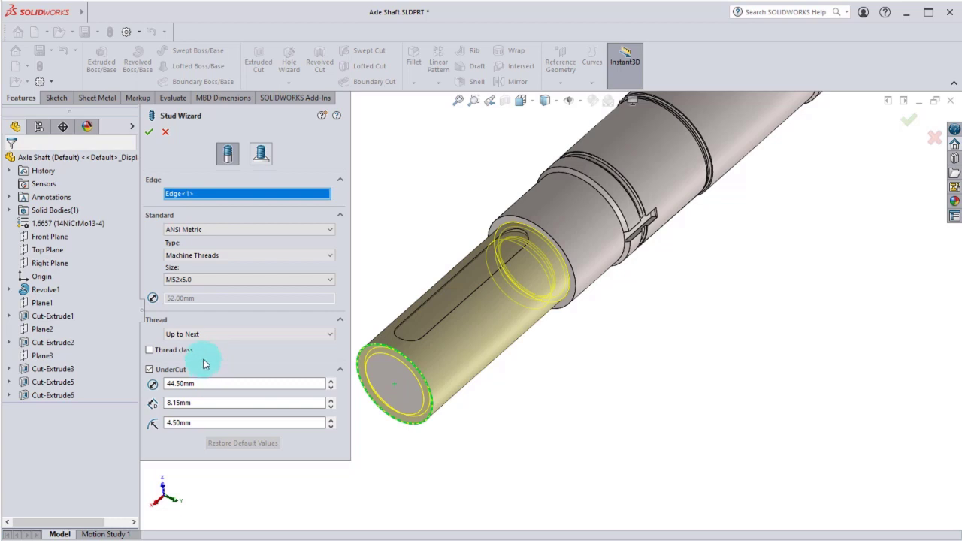
pyautogui.click(149, 132)
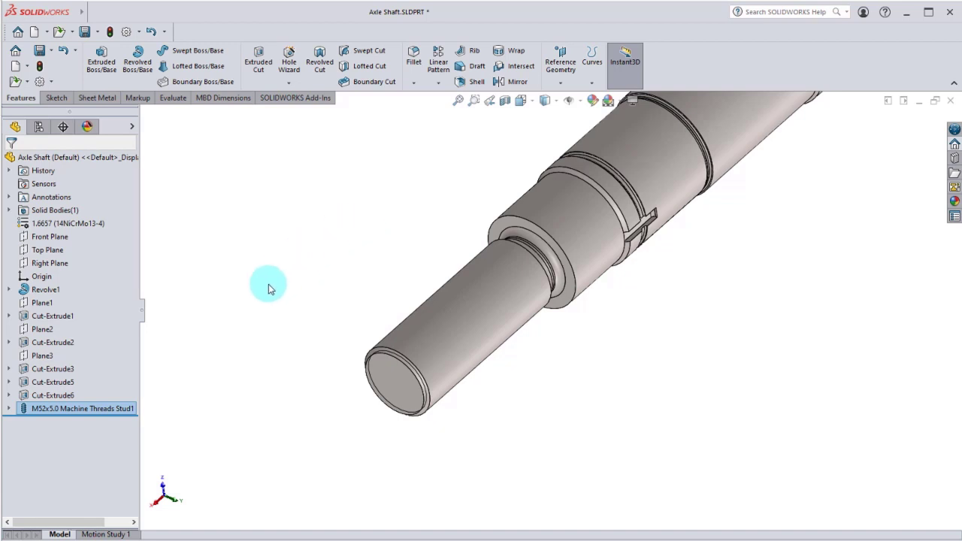
pyautogui.click(236, 312)
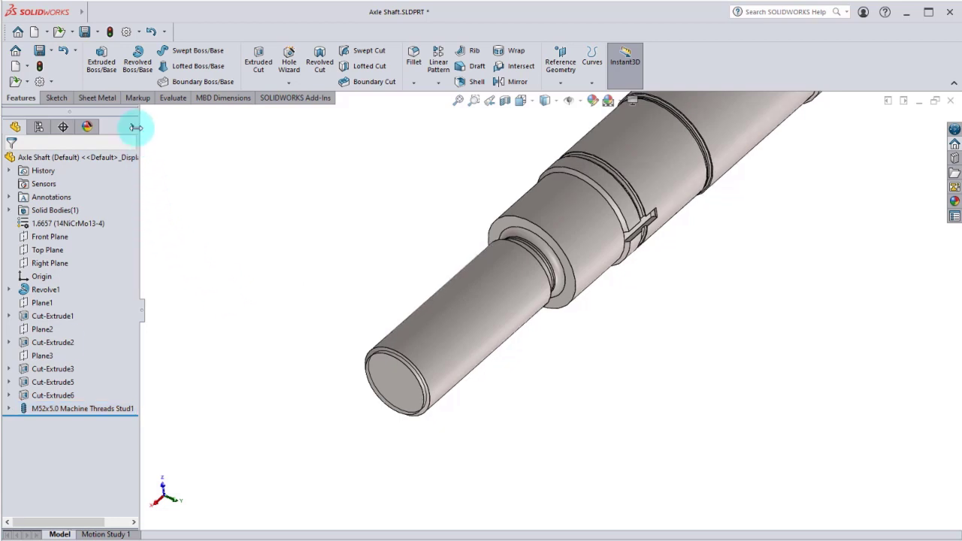
# Find the thread display options by searching for "thread" and enable shaded cosmetic threads for the document
pyautogui.click(138, 33)
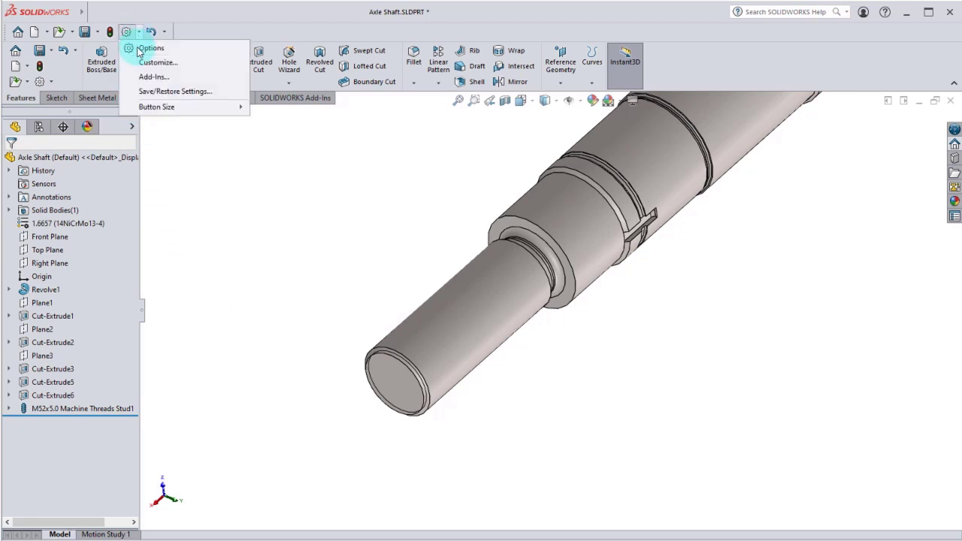
pyautogui.click(135, 45)
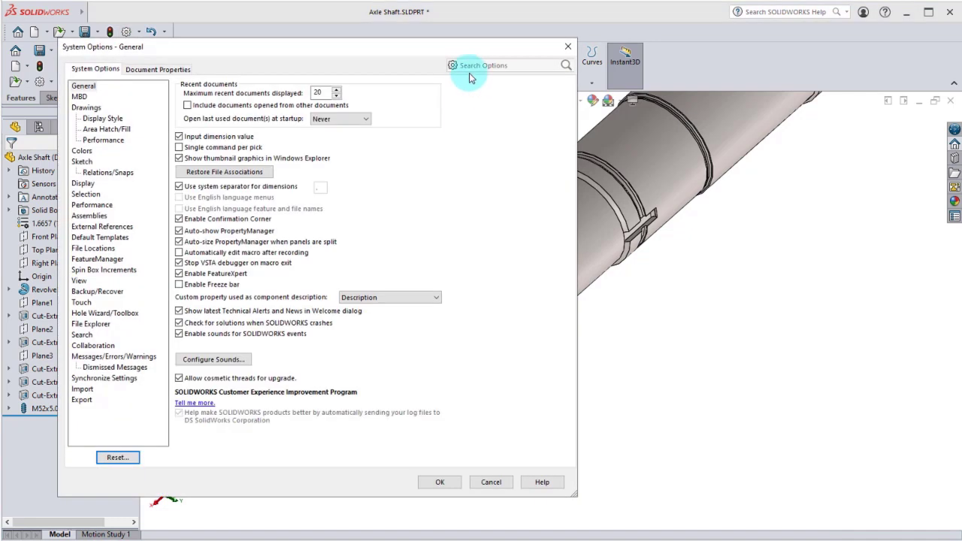
pyautogui.click(471, 66)
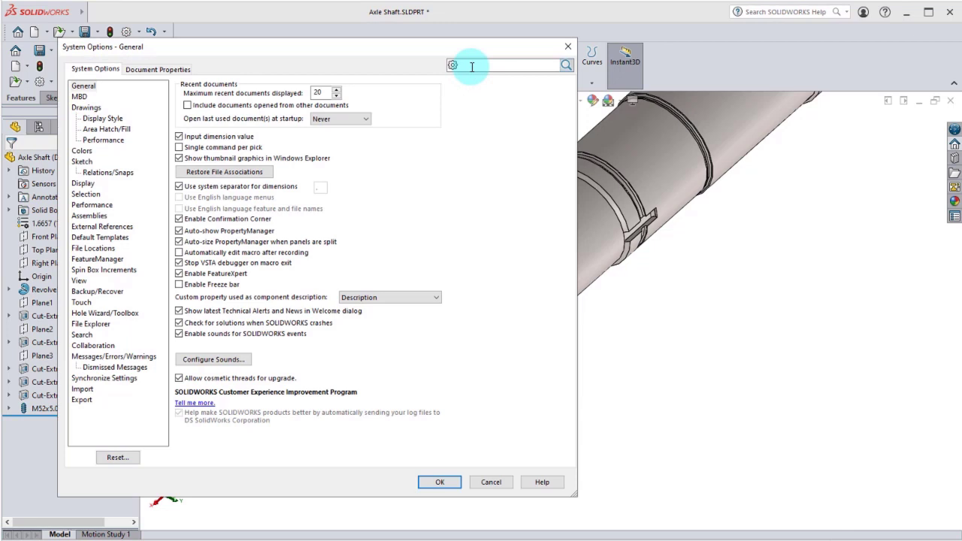
pyautogui.write('thread')
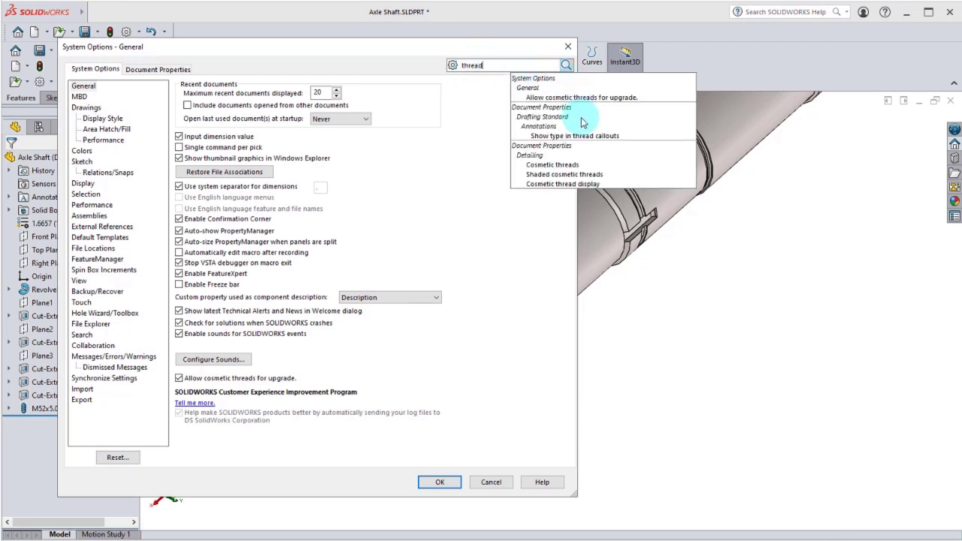
pyautogui.click(541, 174)
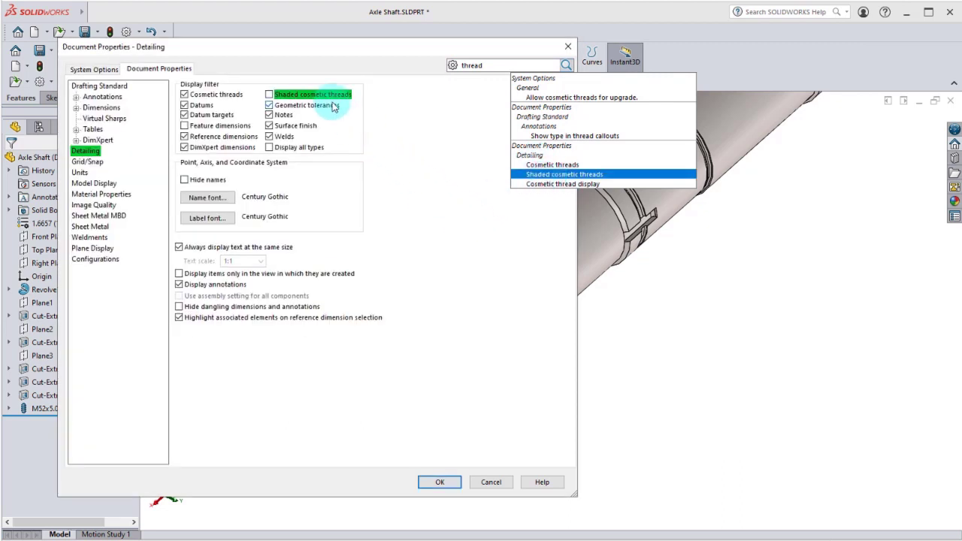
pyautogui.click(269, 95)
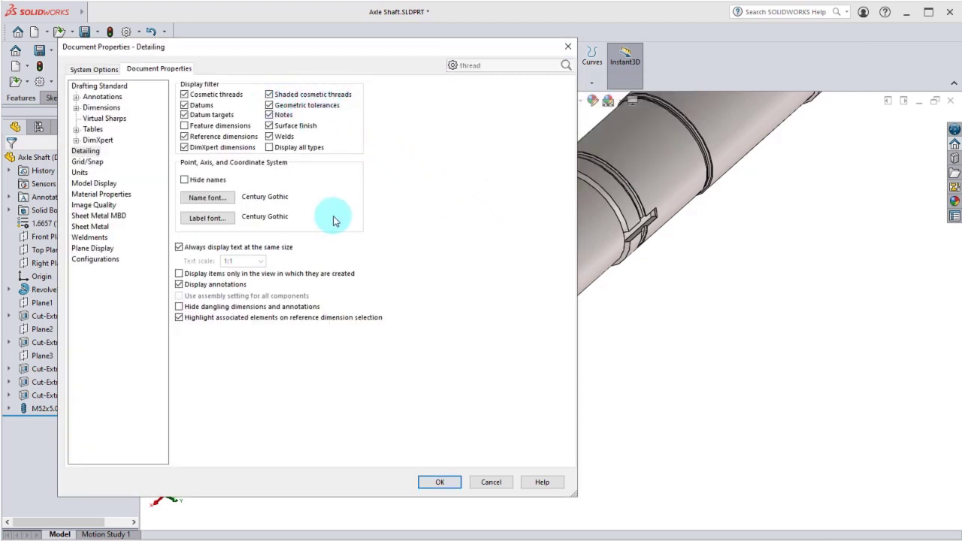
pyautogui.click(441, 483)
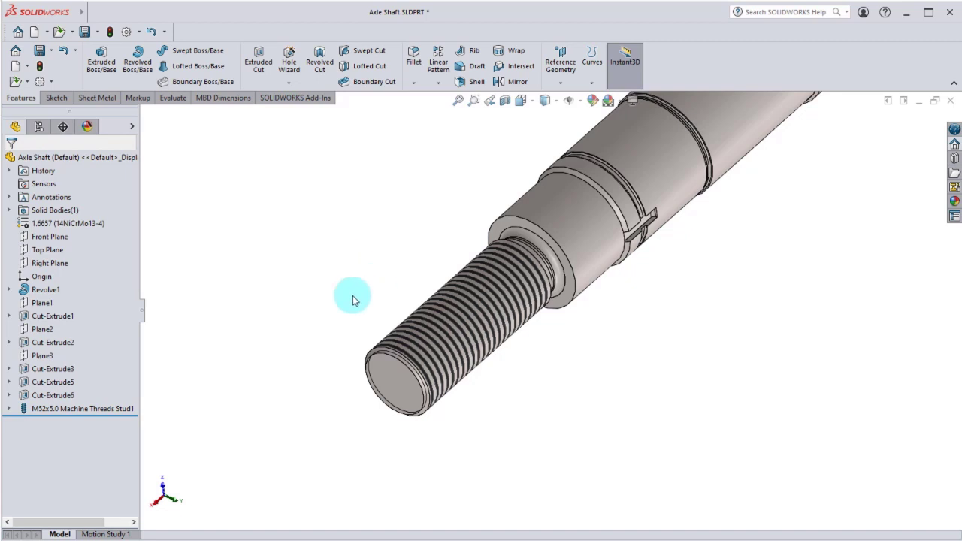
# Edit the M52x5.0 stud feature, setting its type to Straight Pipe Tapped Thread and its size to 2-11-1/2 NPSM
pyautogui.rightClick(100, 408)
pyautogui.click(248, 273)
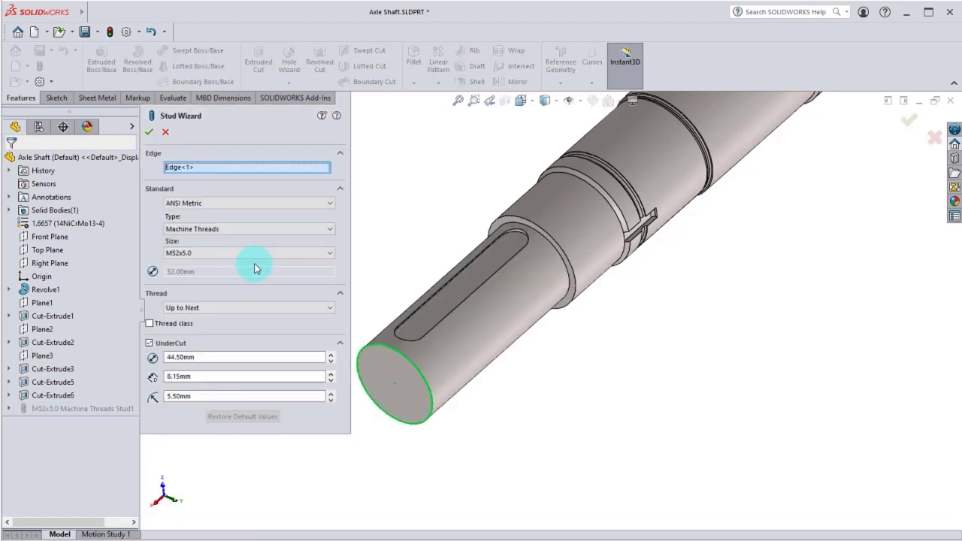
pyautogui.click(239, 257)
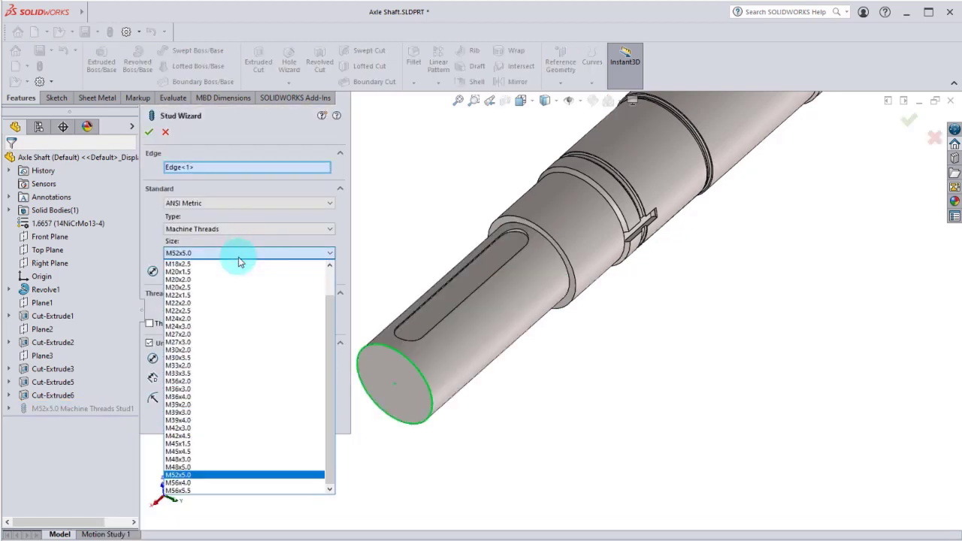
pyautogui.click(252, 231)
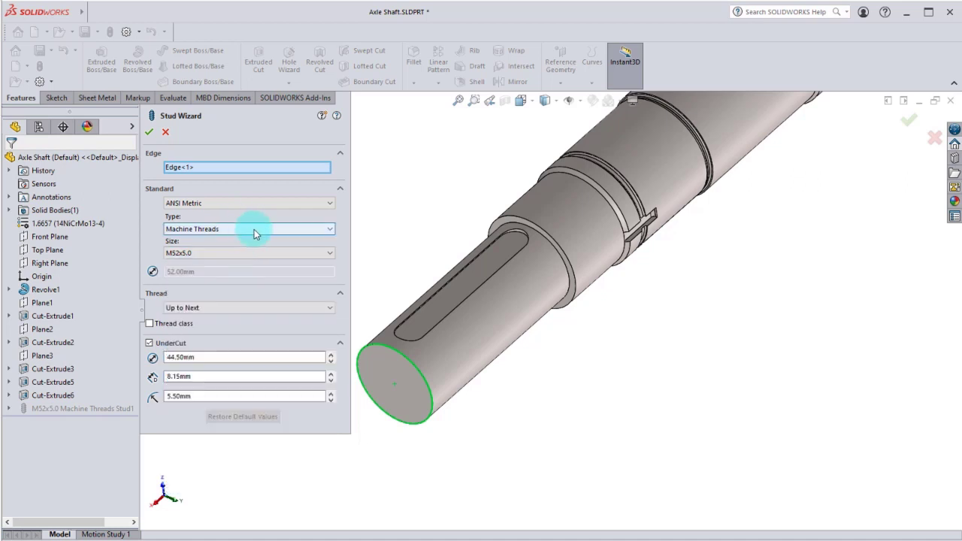
pyautogui.click(254, 229)
pyautogui.click(240, 247)
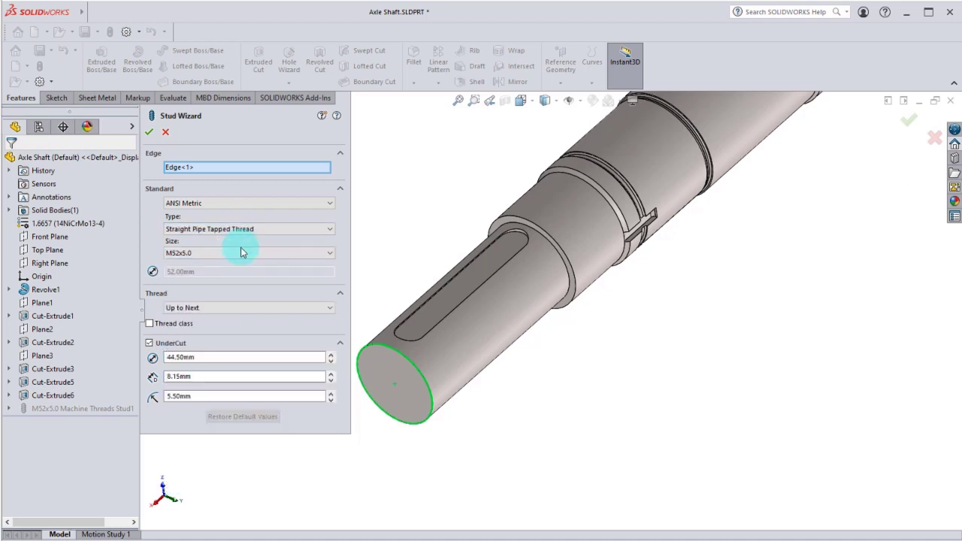
pyautogui.click(238, 253)
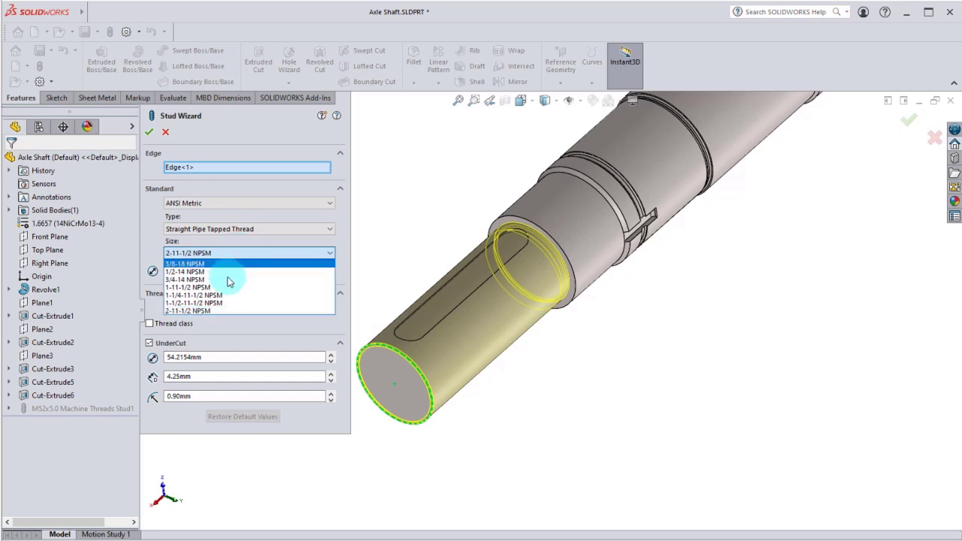
pyautogui.click(216, 311)
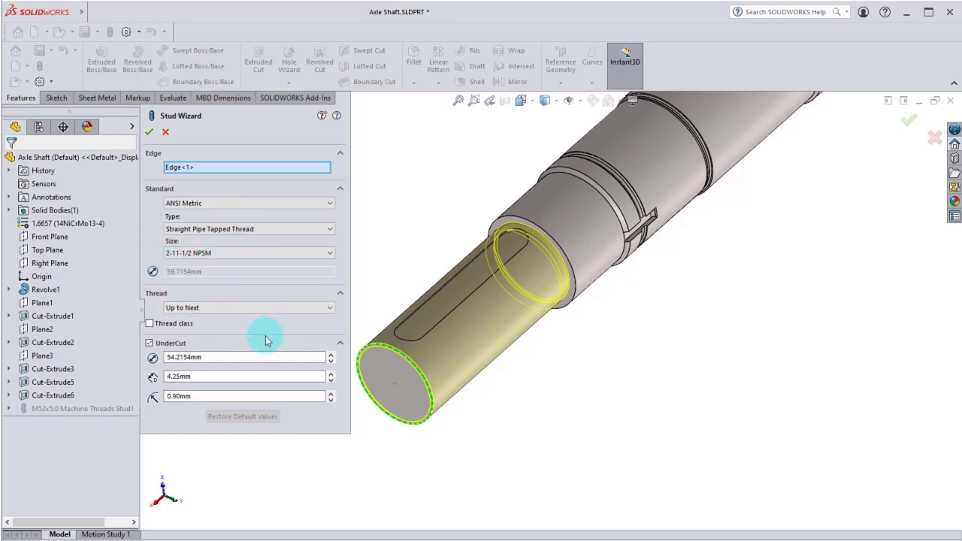
# Set the stud's thread end condition to Blind with a 25 mm length and collapse the undercut settings
pyautogui.click(215, 308)
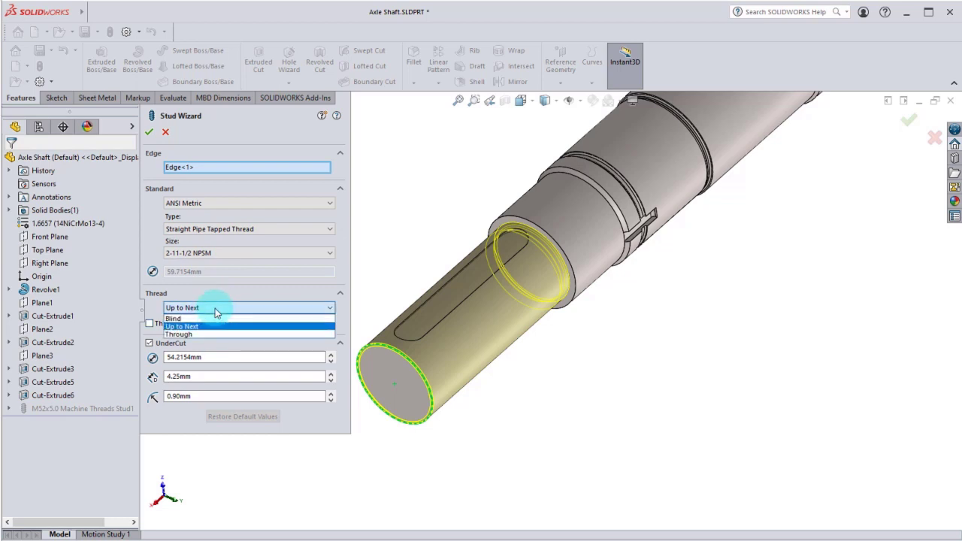
pyautogui.click(210, 323)
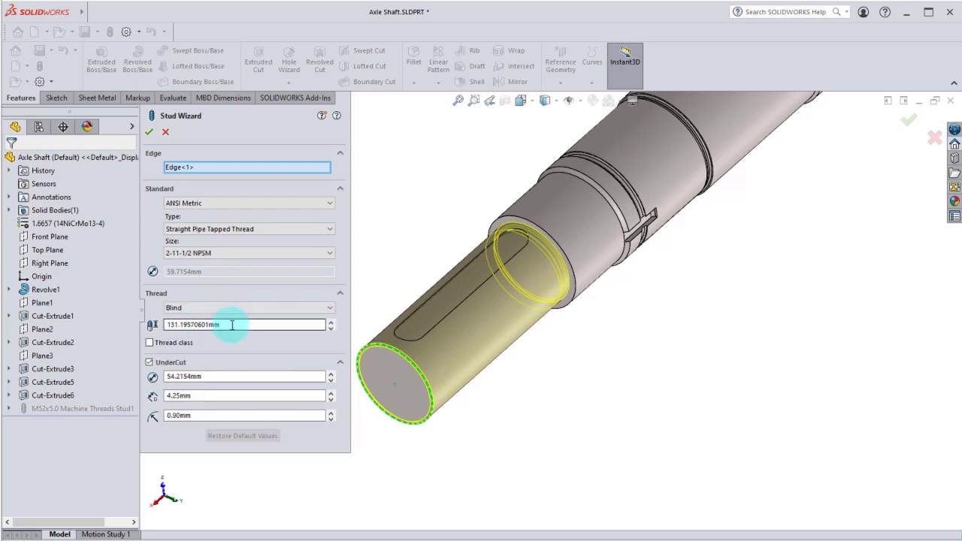
pyautogui.moveTo(232, 323); pyautogui.dragTo(161, 321)
pyautogui.write('25.00mm')
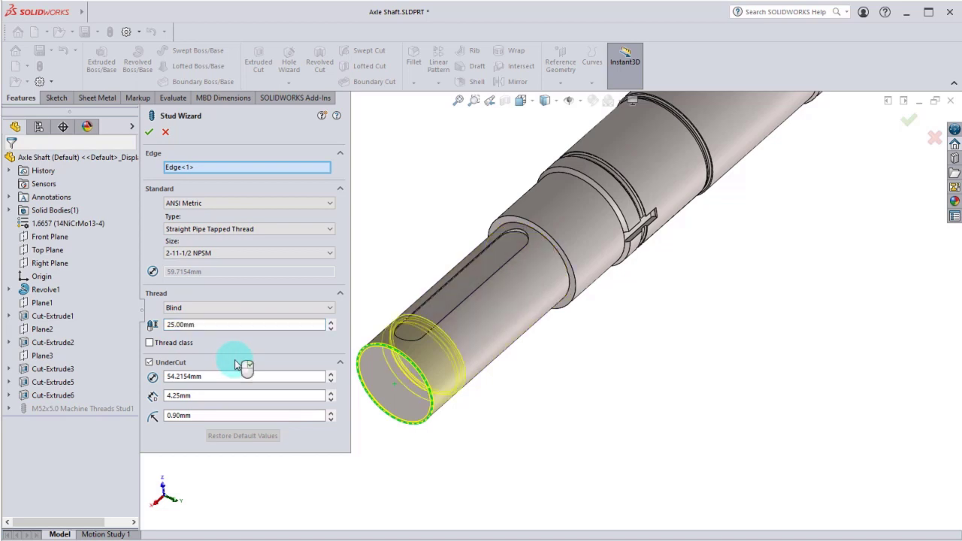
pyautogui.click(239, 366)
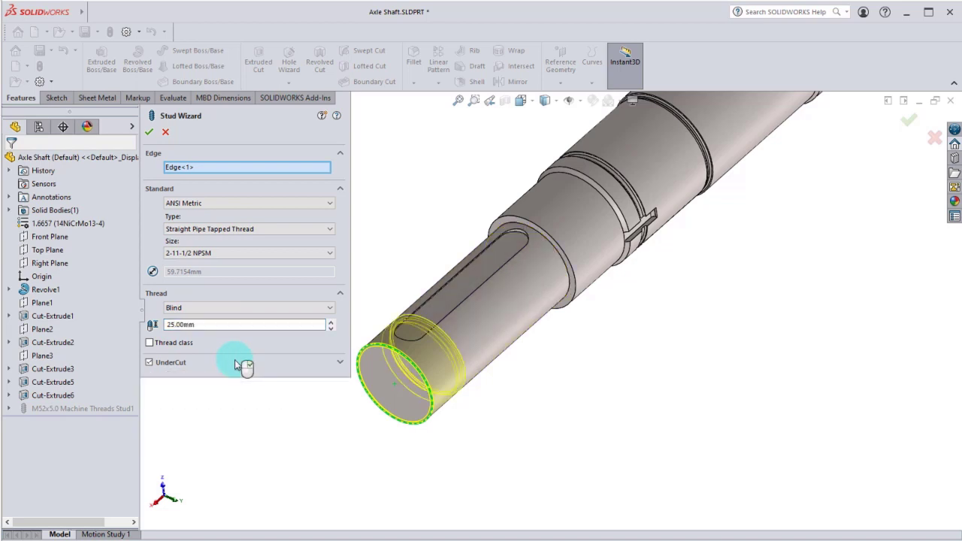
pyautogui.click(181, 363)
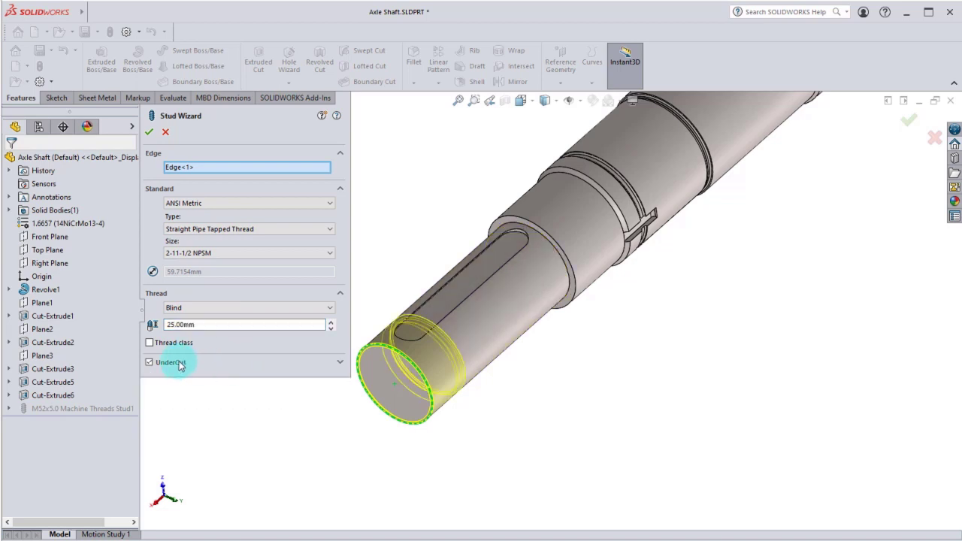
# Apply the stud changes and suppress the Cut-Extrude3 feature
pyautogui.click(149, 131)
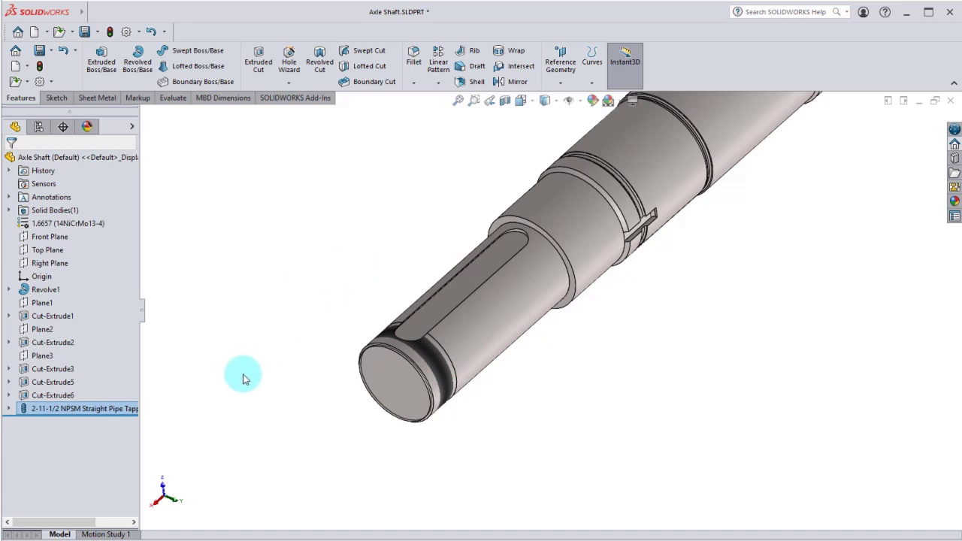
pyautogui.rightClick(65, 369)
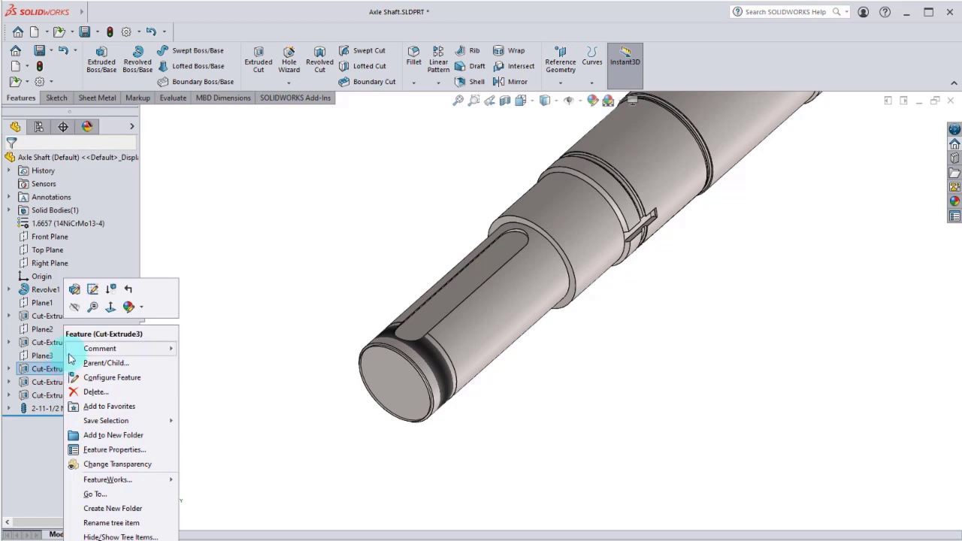
pyautogui.moveTo(71, 354)
pyautogui.click(113, 290)
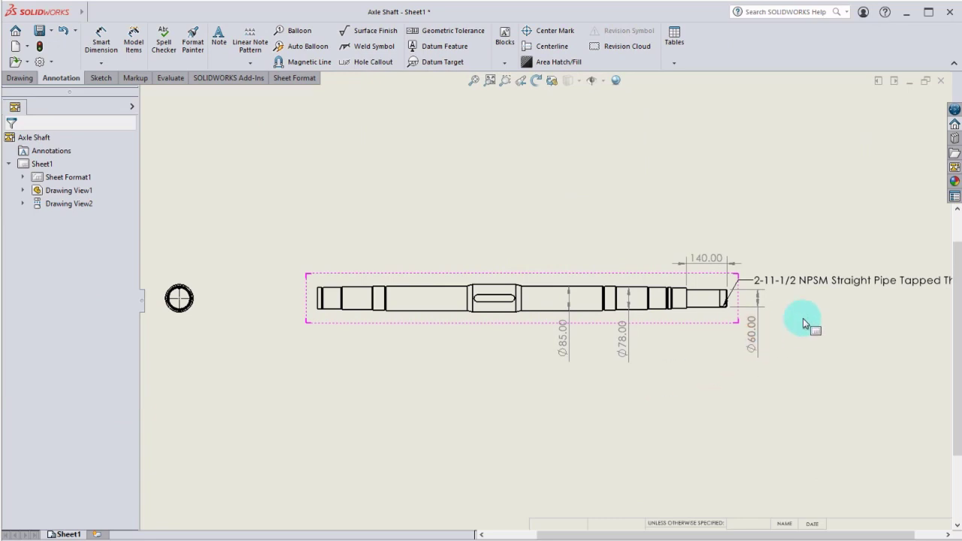
# Move the leader arrow of the 2-11-1/2 NPSM thread callout to the shaft's vertical end edge
pyautogui.scroll(-3, 838, 308)
pyautogui.scroll(-4, 629, 281)
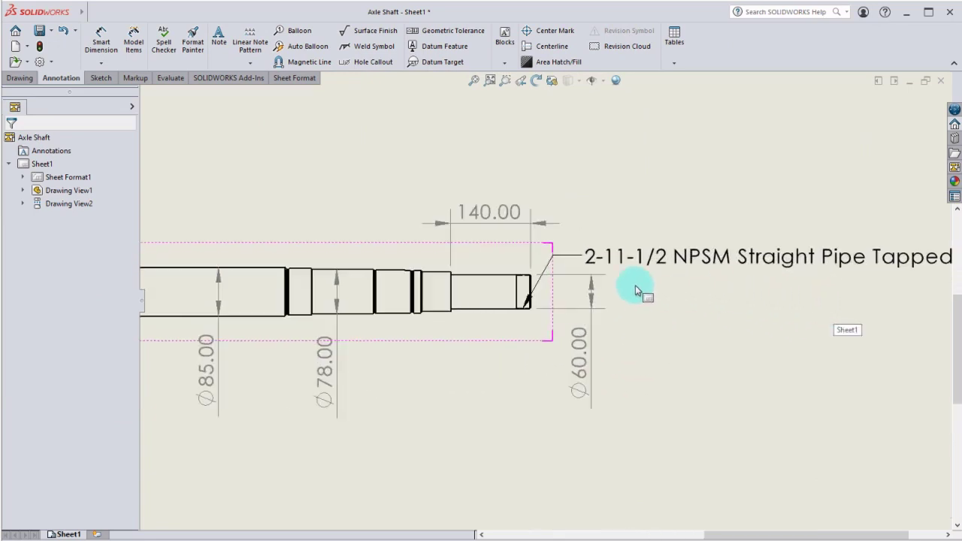
pyautogui.moveTo(496, 318); pyautogui.dragTo(503, 292)
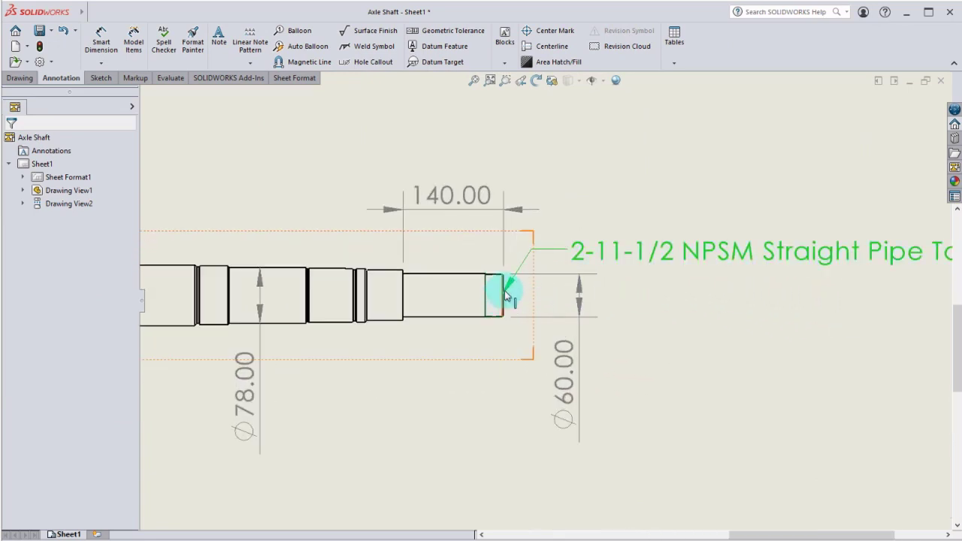
pyautogui.click(635, 260)
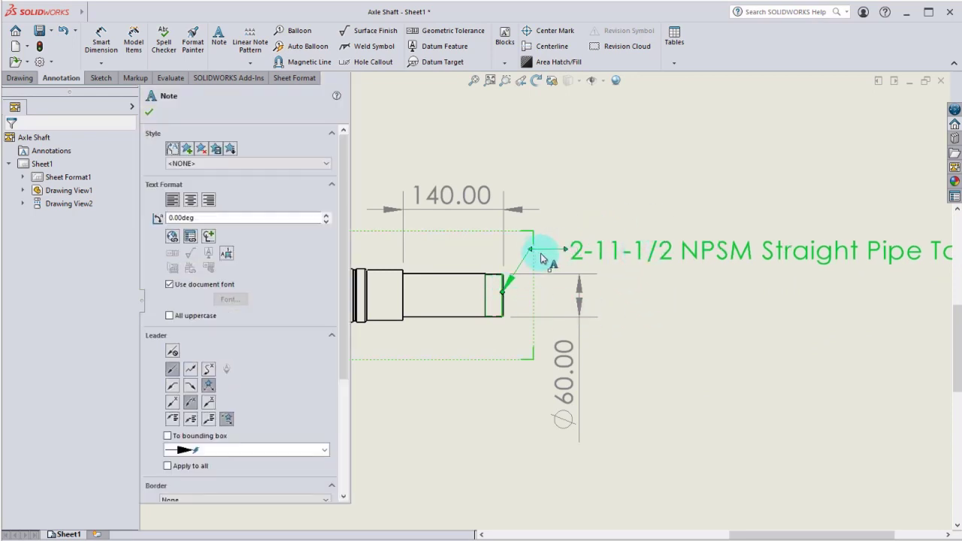
pyautogui.click(507, 336)
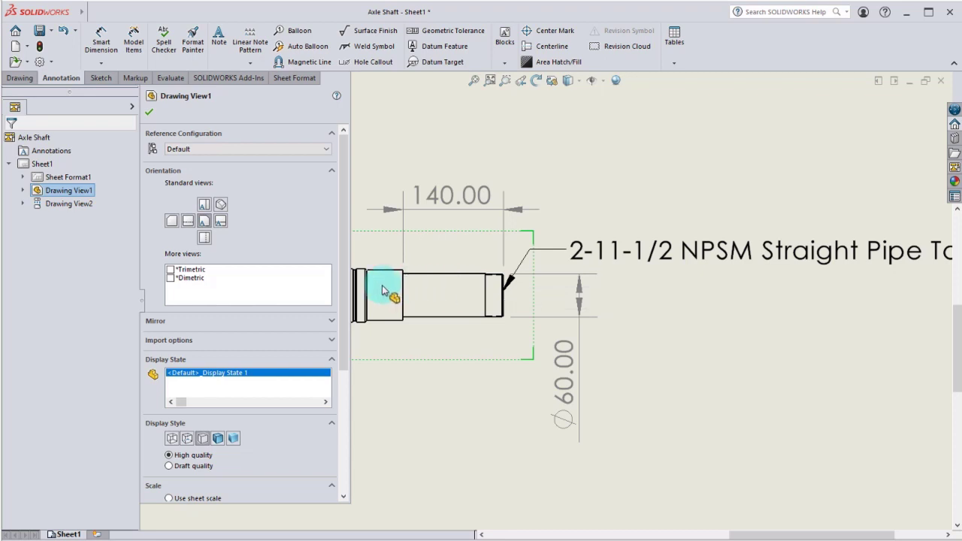
# Reattach the thread callout's leader arrow to the upper edge of the threaded section in the shaft's side view
pyautogui.click(502, 287)
pyautogui.scroll(8, 563, 283)
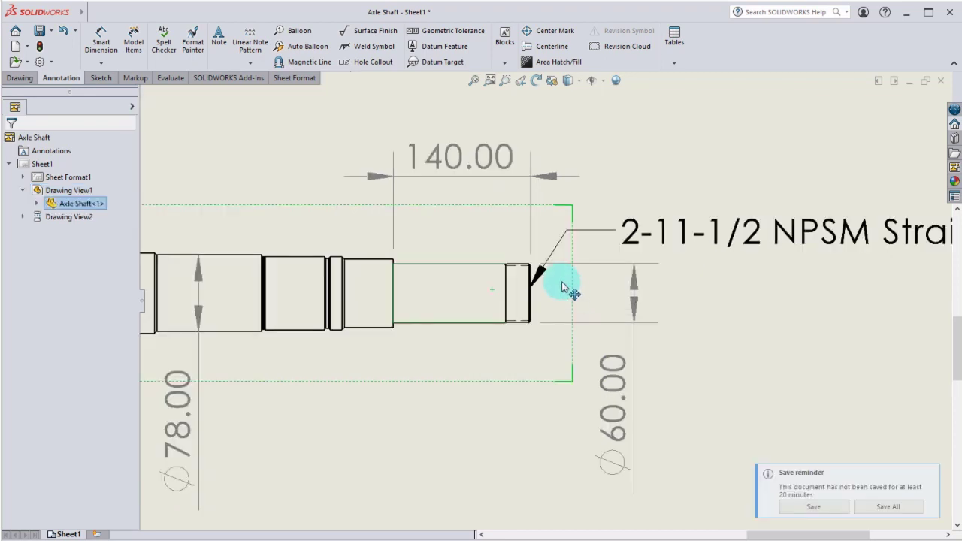
pyautogui.scroll(2, 523, 295)
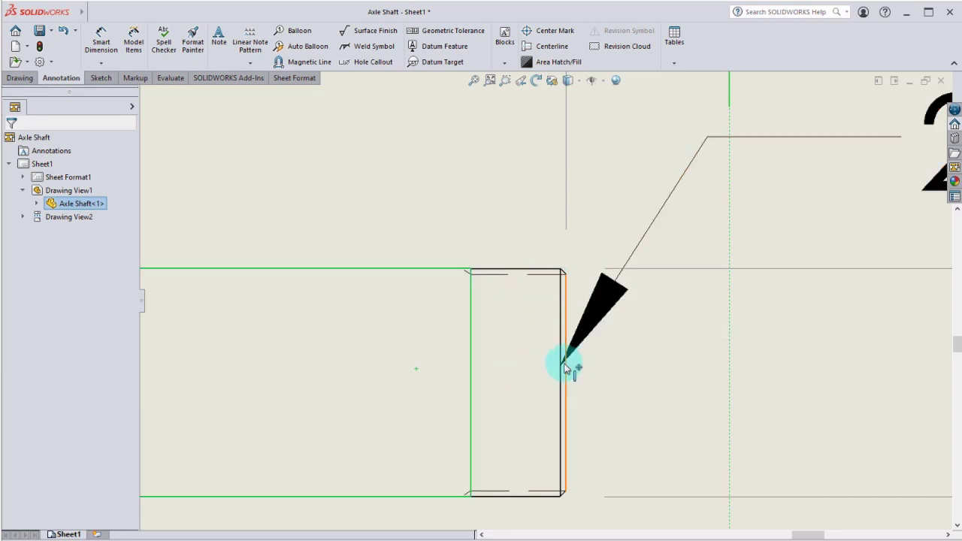
pyautogui.moveTo(567, 366); pyautogui.dragTo(550, 275)
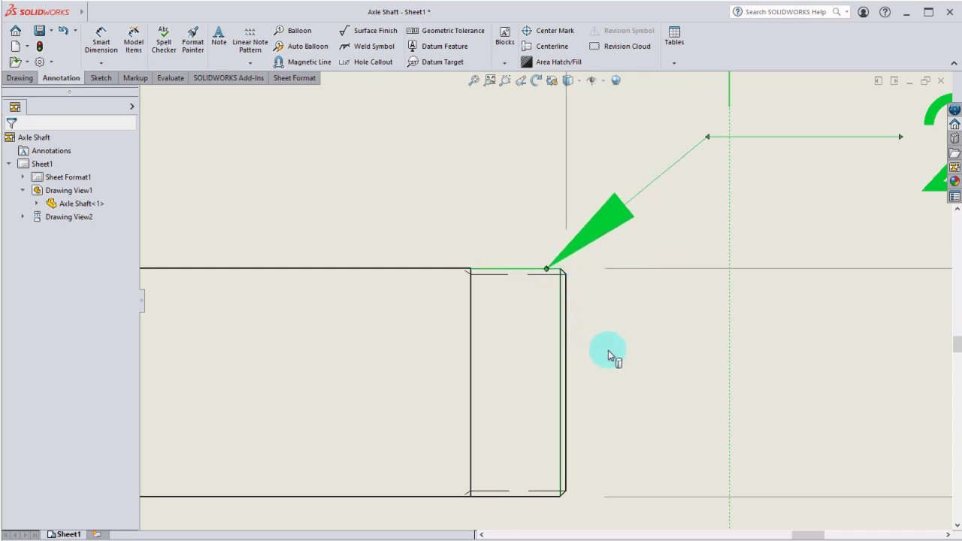
pyautogui.scroll(6, 609, 351)
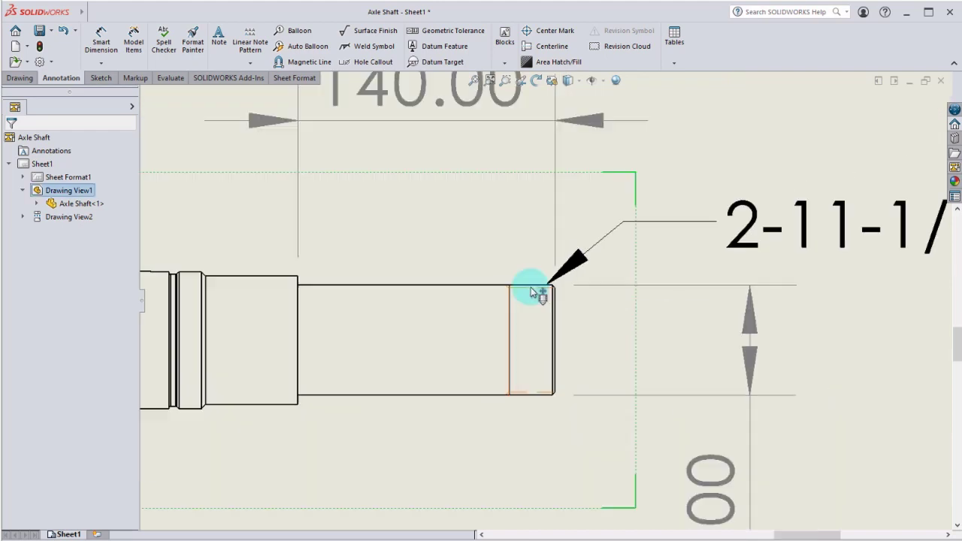
pyautogui.scroll(2, 355, 213)
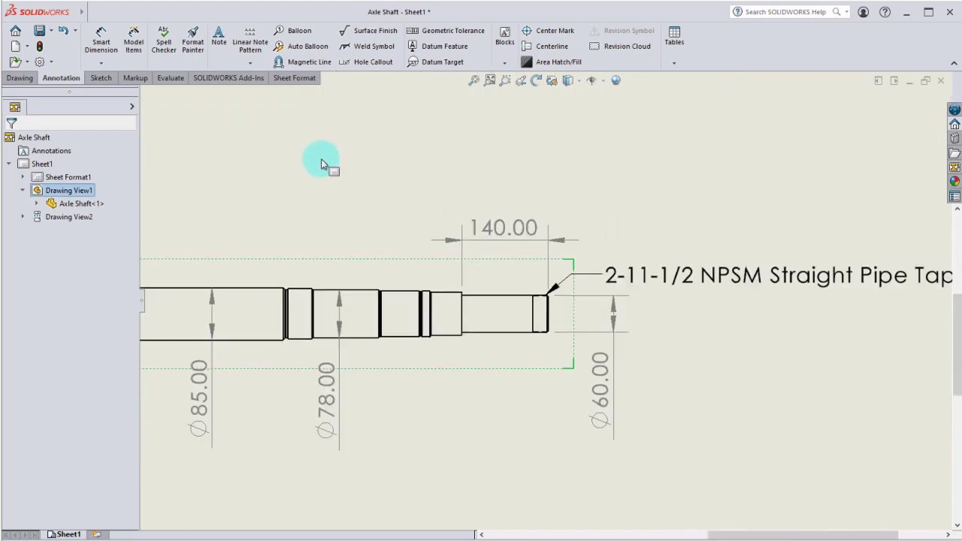
pyautogui.keyDown('ctrl'); pyautogui.moveTo(322, 165); pyautogui.dragTo(369, 164, button='middle'); pyautogui.keyUp('ctrl')
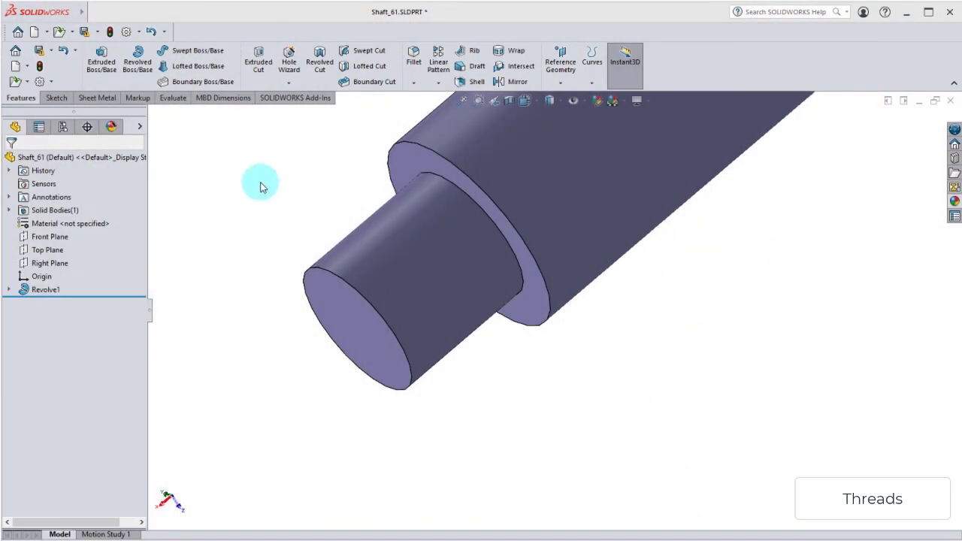
# Start a Thread feature on the circular end edge of Shaft_61, accepting the notice about nominal profiles
pyautogui.click(289, 82)
pyautogui.click(307, 124)
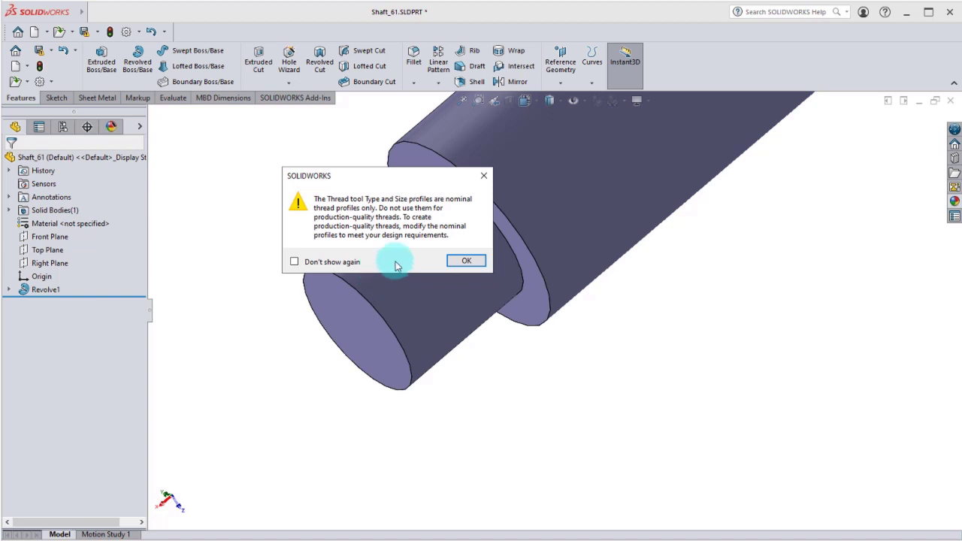
pyautogui.click(460, 260)
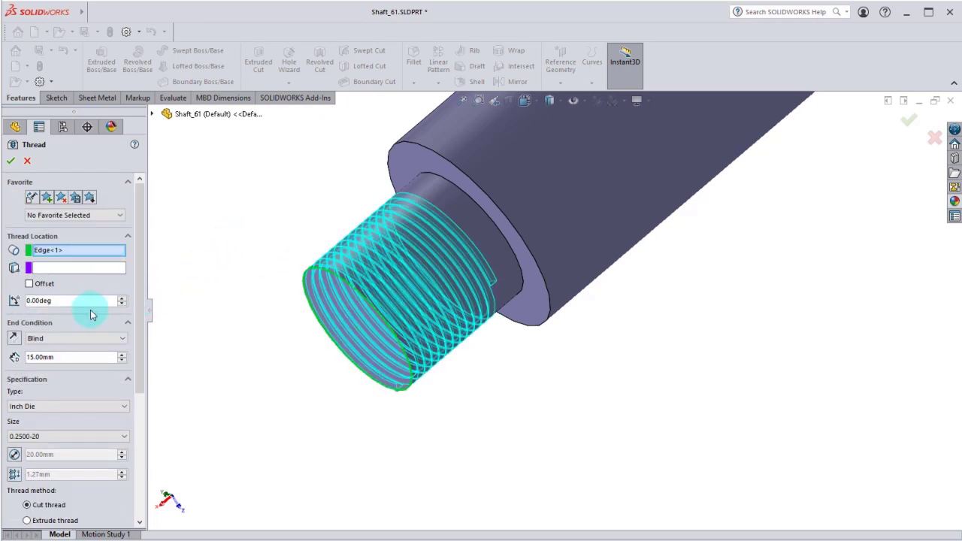
# Offset the thread start by 3 mm, maintain the 15 mm thread length, and create the cut thread
pyautogui.click(38, 284)
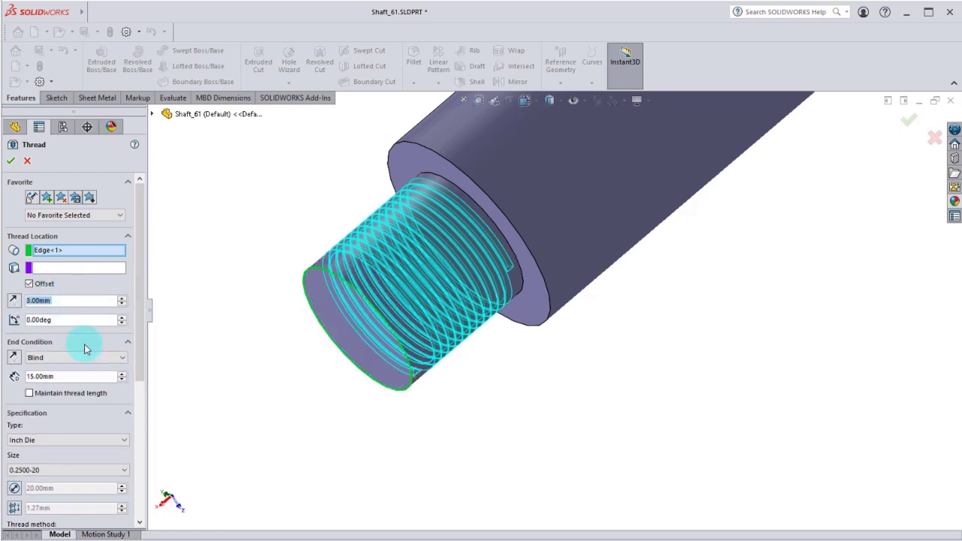
pyautogui.moveTo(139, 308); pyautogui.dragTo(122, 337)
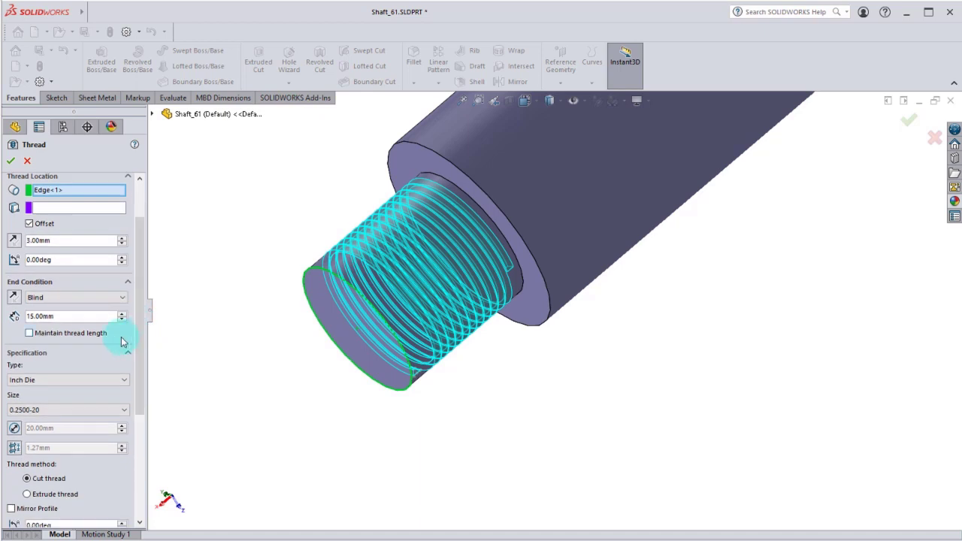
pyautogui.click(86, 335)
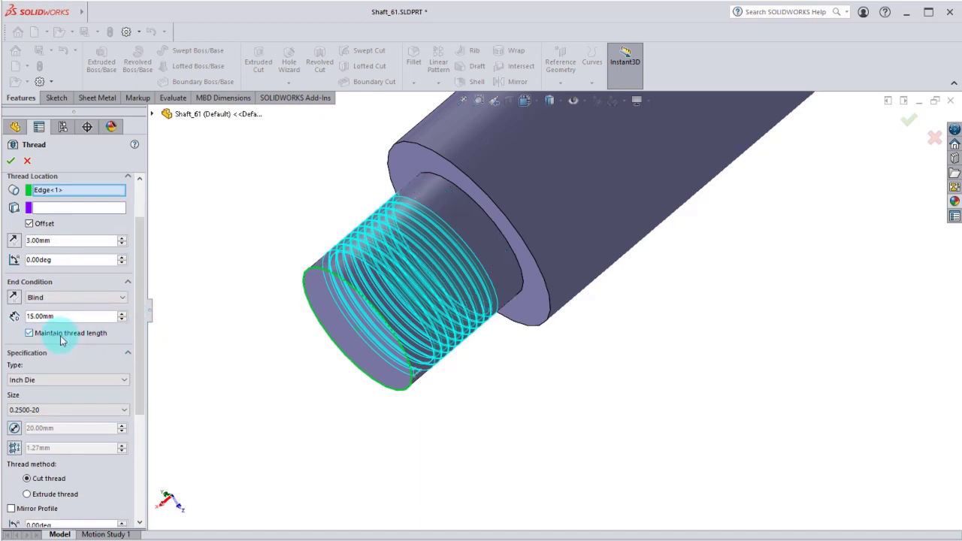
pyautogui.moveTo(146, 316); pyautogui.dragTo(145, 403)
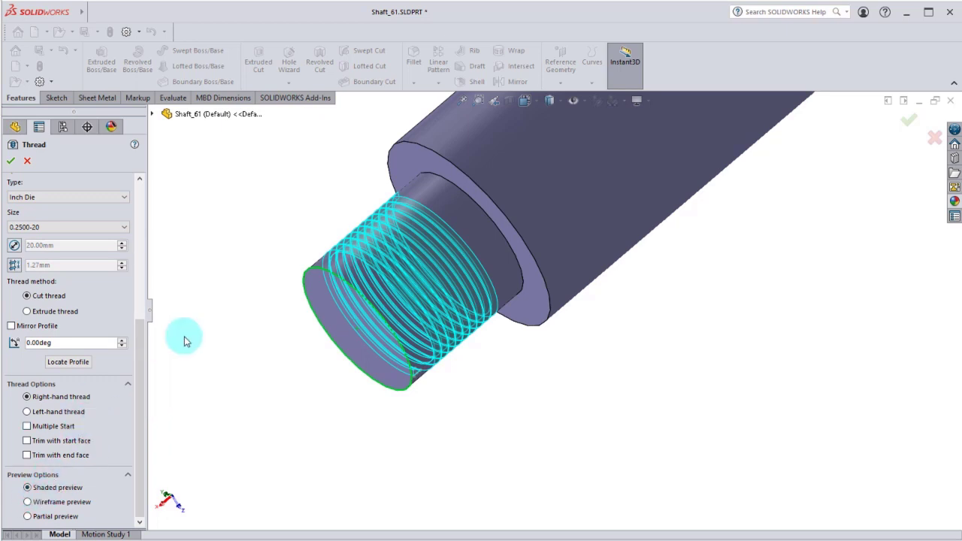
pyautogui.click(10, 160)
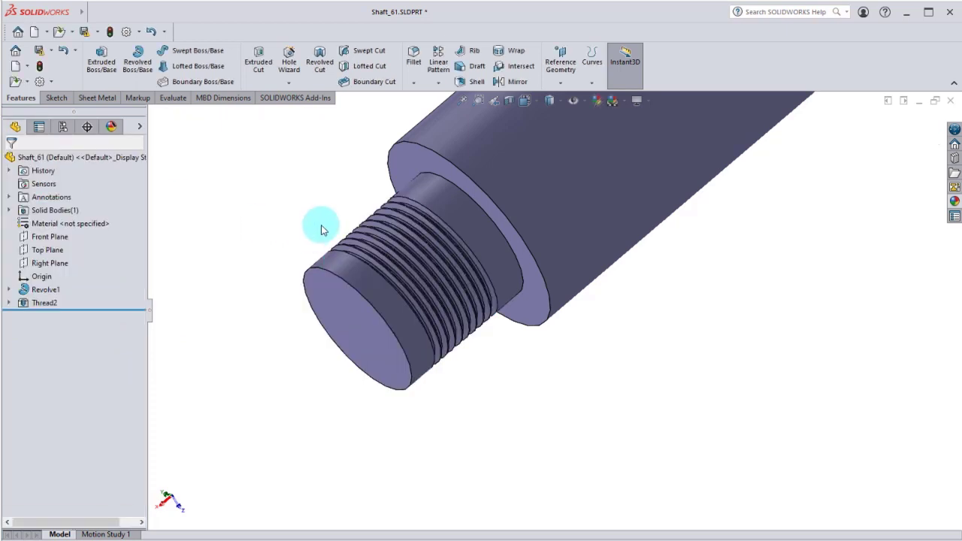
pyautogui.moveTo(323, 203)
pyautogui.mouseDown(button='middle')
pyautogui.moveTo(313, 228)
pyautogui.moveTo(324, 220)
pyautogui.mouseUp(button='middle')
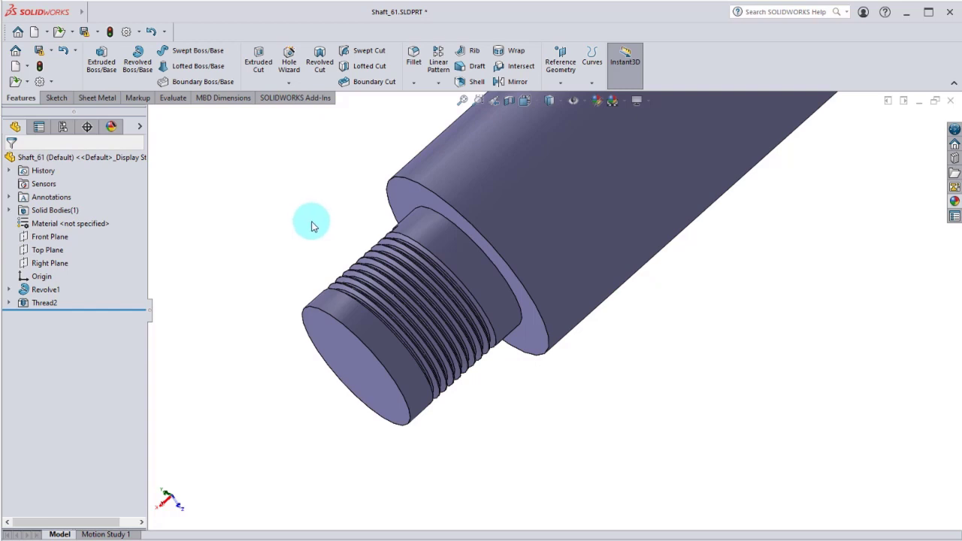
pyautogui.rightClick(44, 303)
pyautogui.click(218, 310)
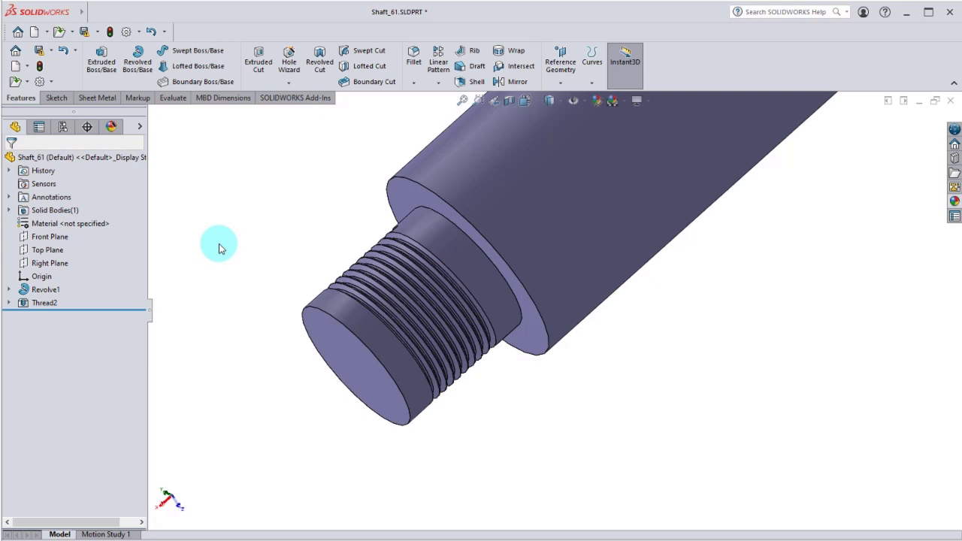
# Make an extruded cut from the threaded end face using an origin-centred circle about 13.3 mm in radius
pyautogui.click(257, 62)
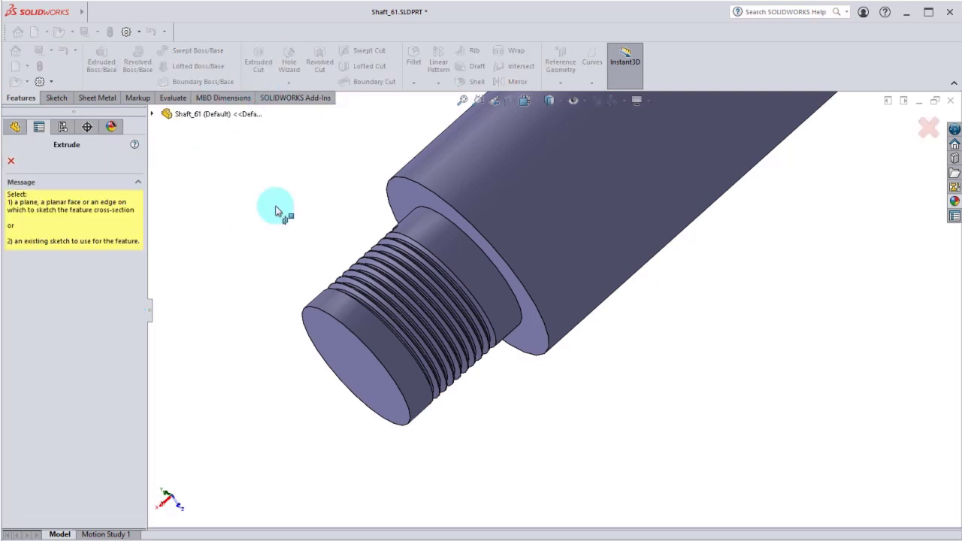
pyautogui.click(329, 343)
pyautogui.click(183, 50)
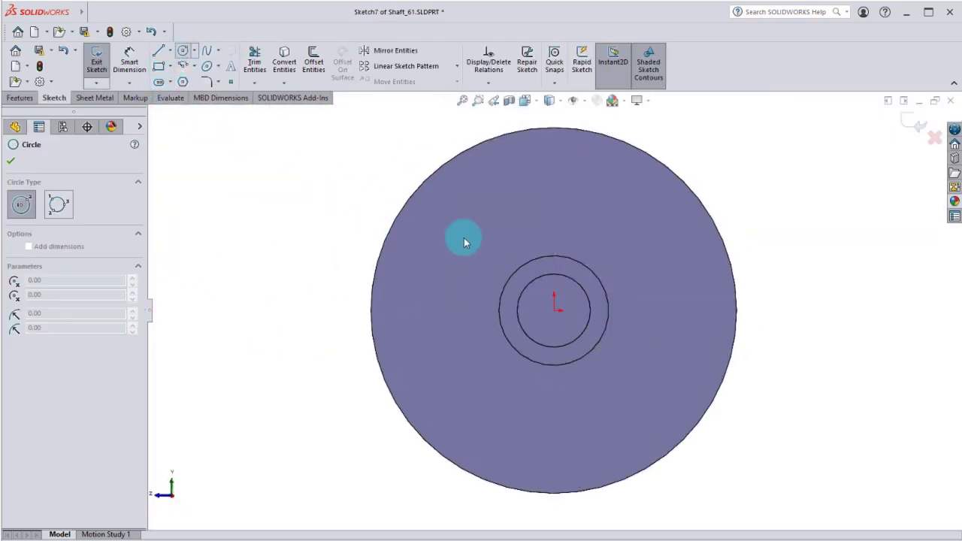
pyautogui.click(554, 310)
pyautogui.click(595, 336)
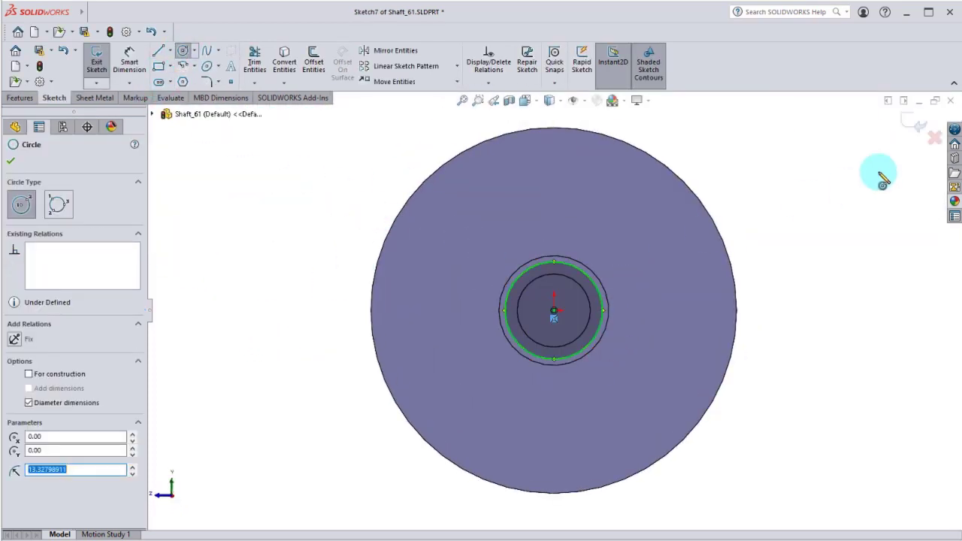
pyautogui.click(917, 125)
pyautogui.click(913, 122)
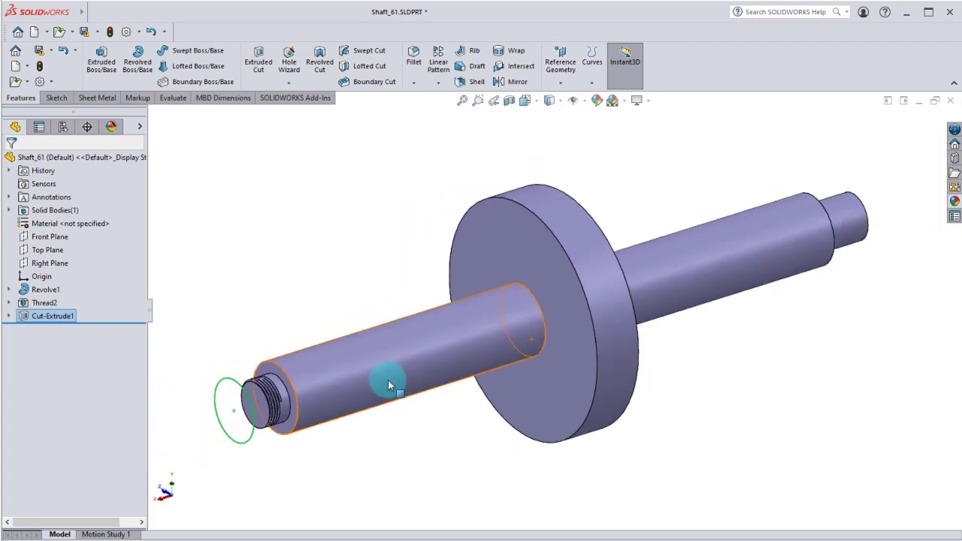
# Edit the extruded cut at the threaded end, setting its blind depth to 5 mm
pyautogui.scroll(-2, 193, 371)
pyautogui.rightClick(53, 317)
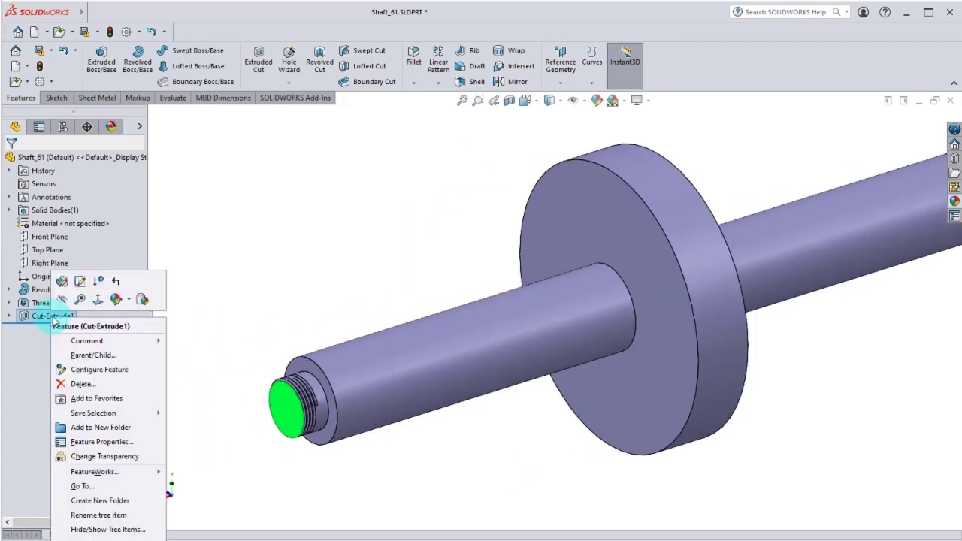
pyautogui.click(61, 280)
pyautogui.click(35, 275)
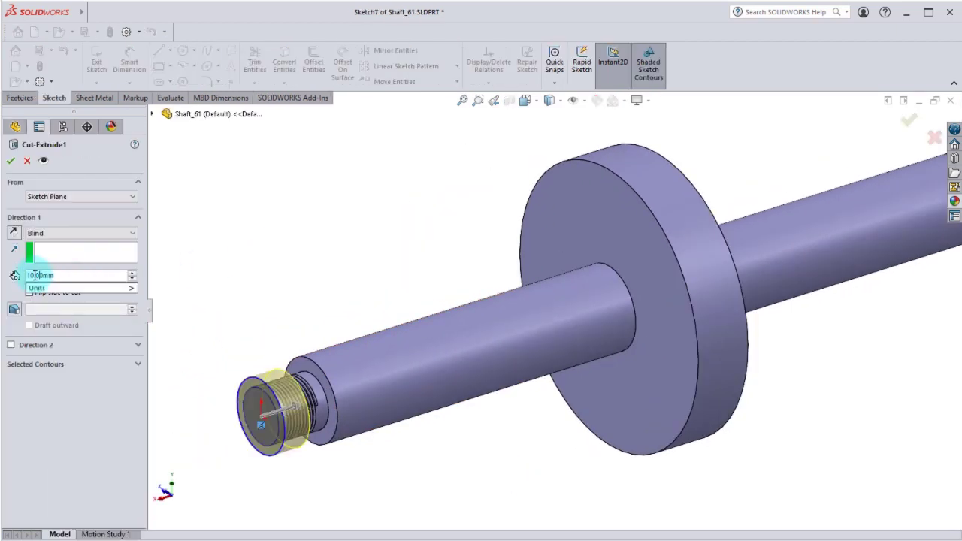
pyautogui.press('BackSpace')
pyautogui.press('BackSpace')
pyautogui.write('5')
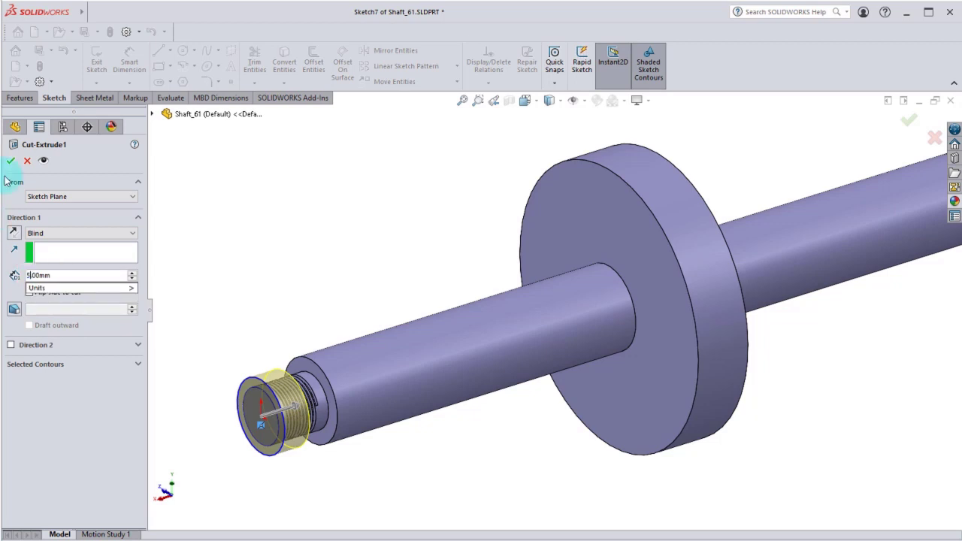
pyautogui.click(11, 160)
pyautogui.scroll(-2, 305, 337)
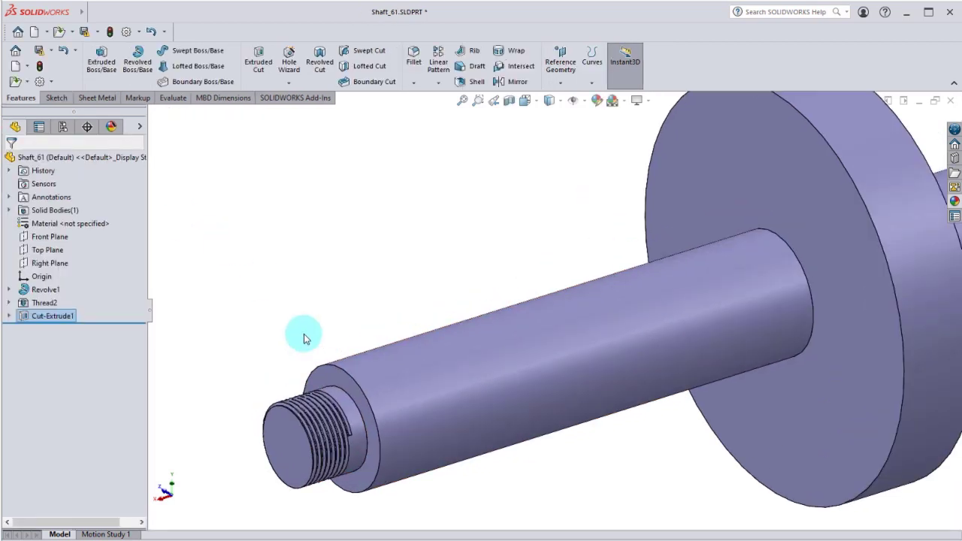
pyautogui.keyDown('ctrl'); pyautogui.moveTo(325, 330); pyautogui.dragTo(470, 193, button='middle'); pyautogui.keyUp('ctrl')
pyautogui.scroll(-2, 436, 338)
pyautogui.scroll(-2, 381, 288)
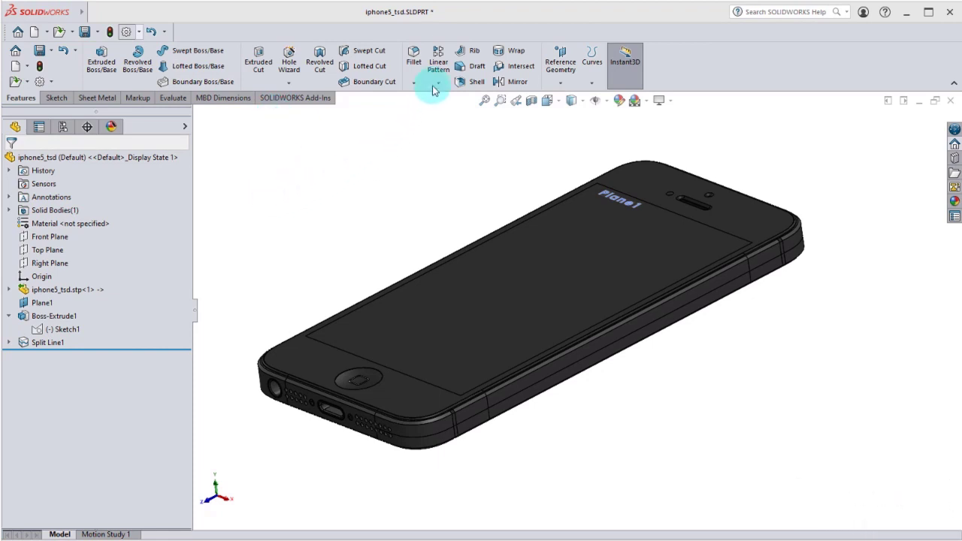
# Start a parting line draft with the phone's screen face as the direction of pull and the long side's split edge as parting line
pyautogui.click(475, 67)
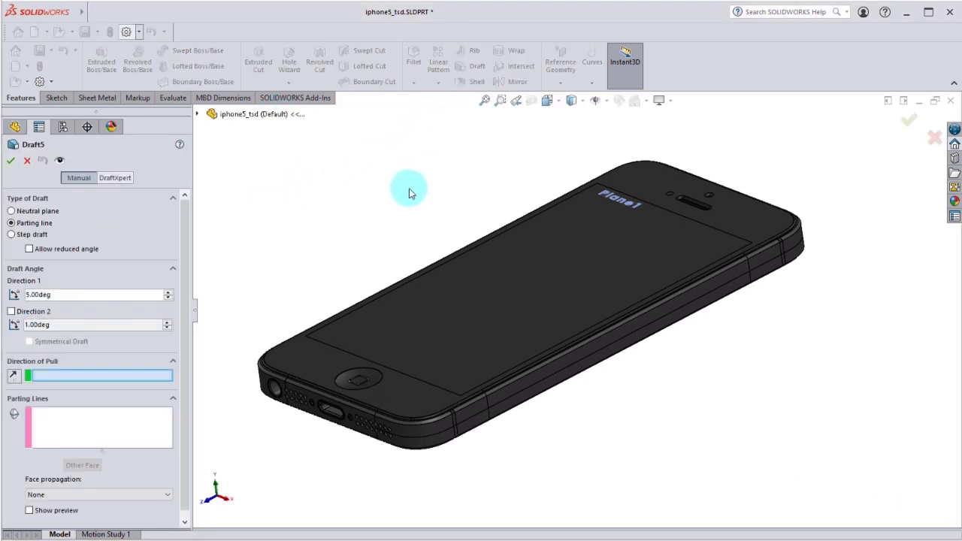
pyautogui.click(471, 315)
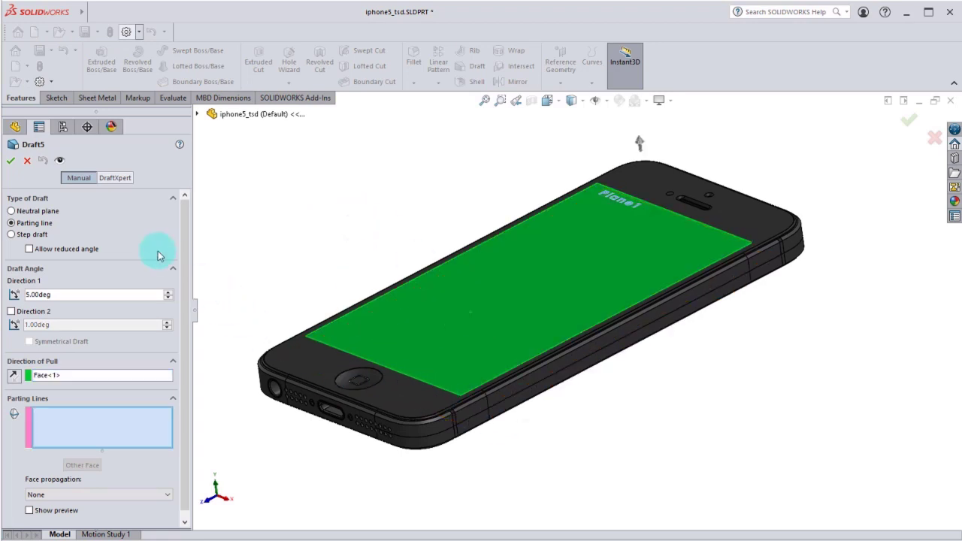
pyautogui.click(133, 421)
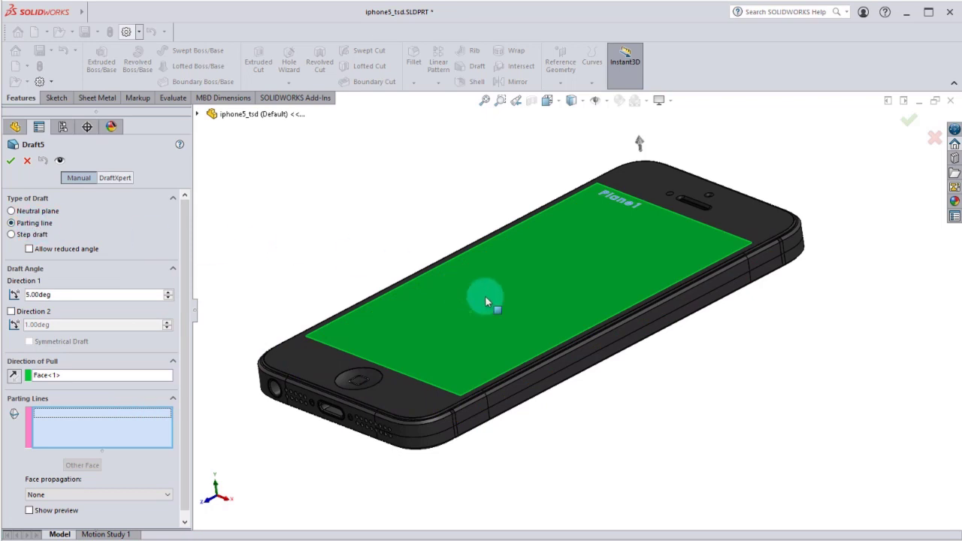
pyautogui.click(563, 380)
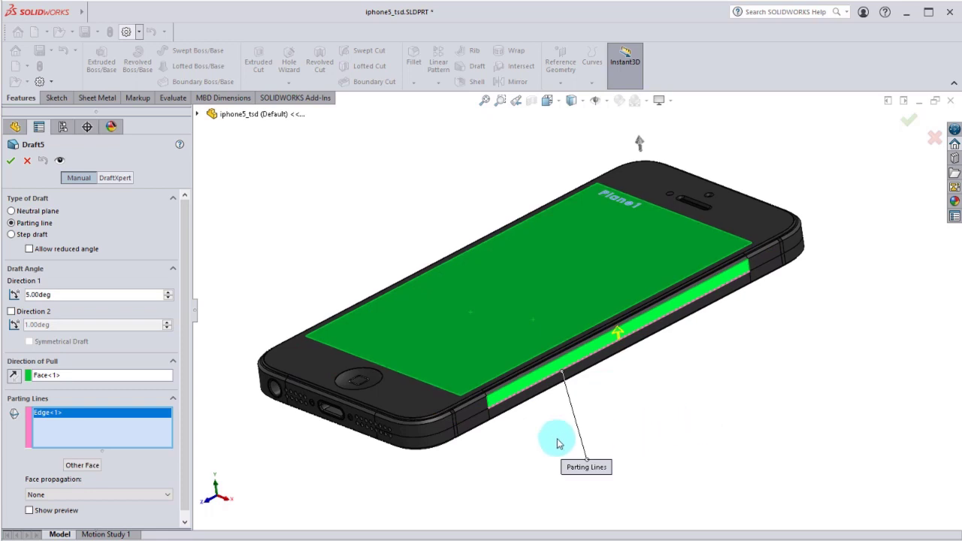
# Add the second direction as a symmetrical 5-degree draft and create the draft on the phone's long side
pyautogui.click(15, 312)
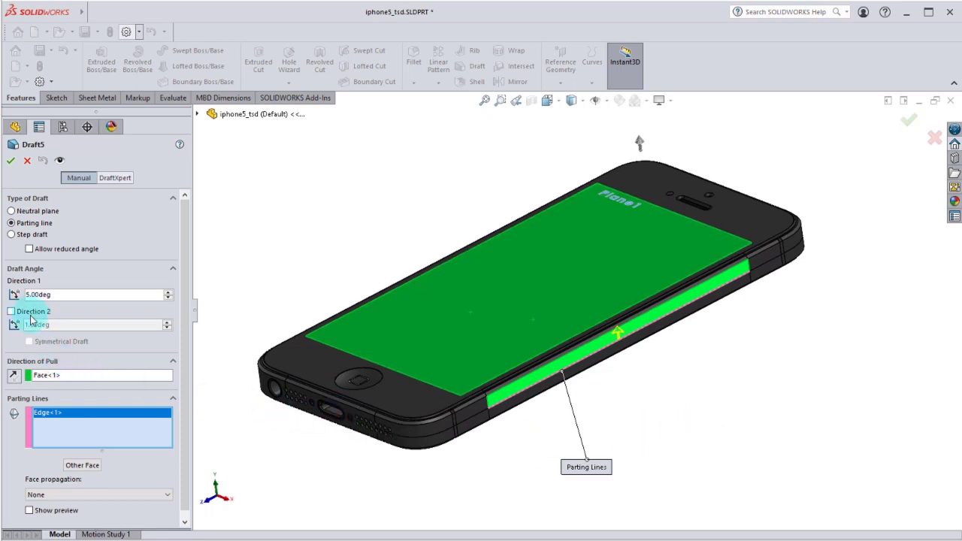
pyautogui.click(68, 341)
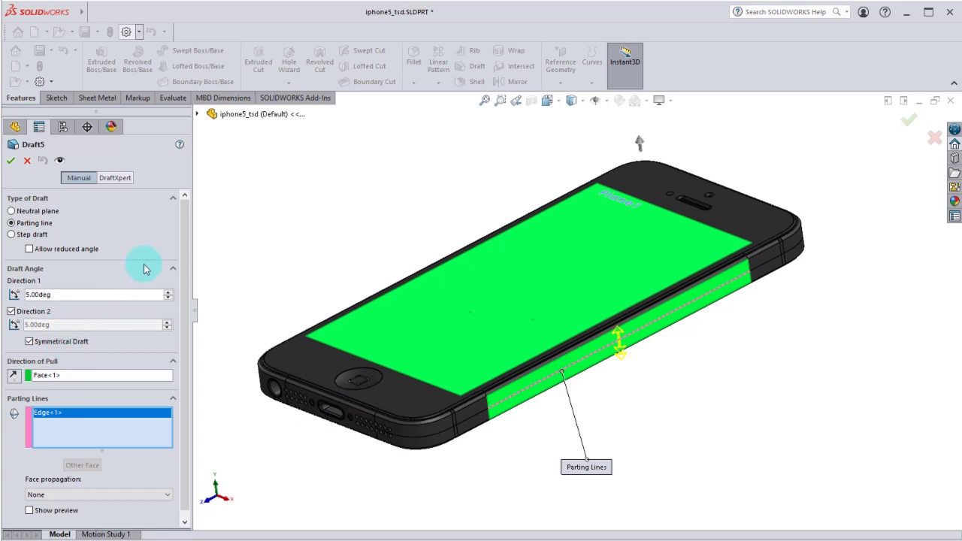
pyautogui.click(12, 163)
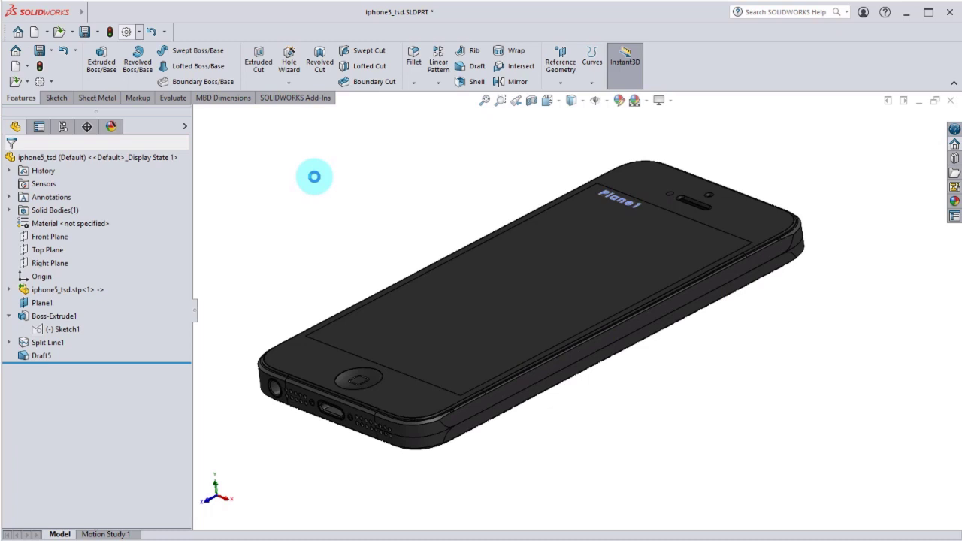
pyautogui.moveTo(371, 242)
pyautogui.mouseDown(button='middle')
pyautogui.moveTo(429, 221)
pyautogui.moveTo(423, 200)
pyautogui.moveTo(370, 225)
pyautogui.moveTo(378, 204)
pyautogui.moveTo(386, 242)
pyautogui.mouseUp(button='middle')
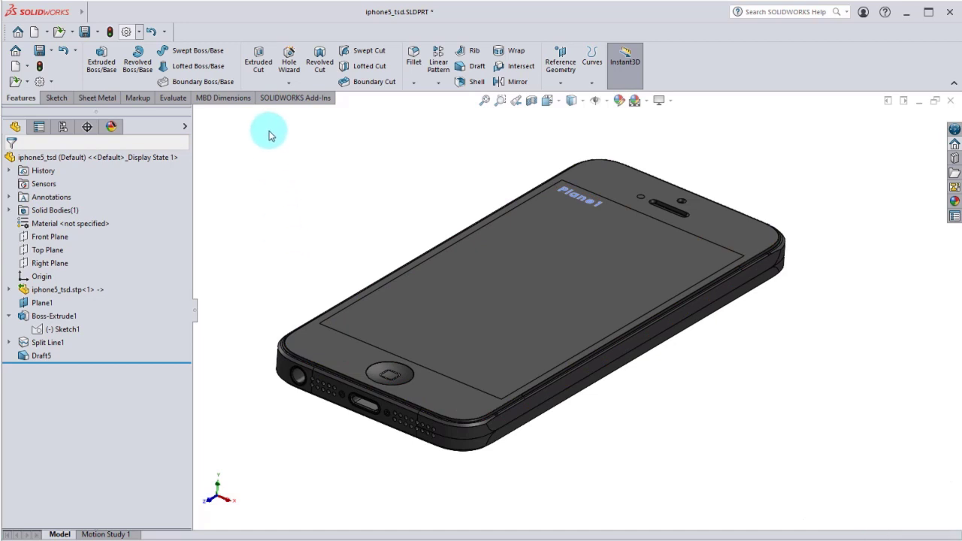
# Set up a Hole Wizard slot using the ANSI Metric standard and the Dowel Holes type
pyautogui.click(290, 84)
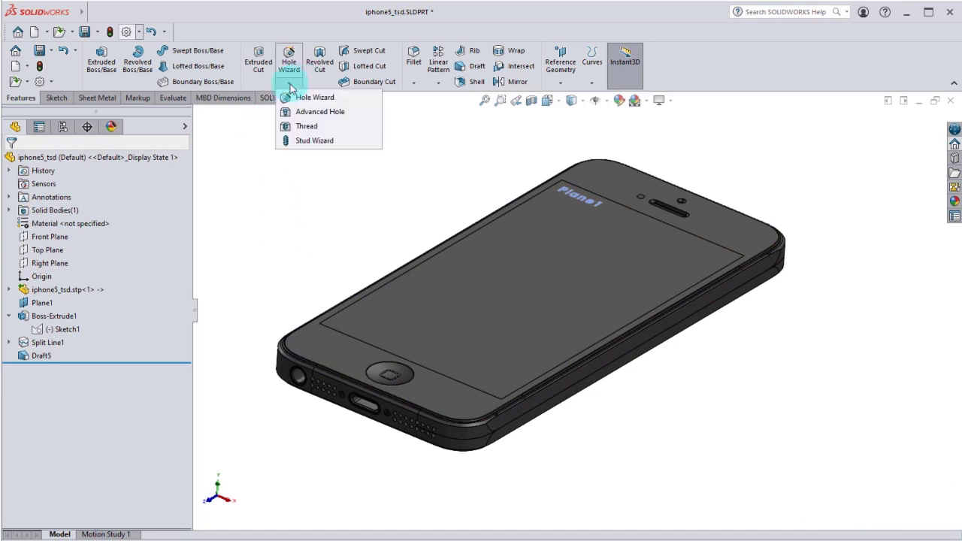
pyautogui.click(299, 101)
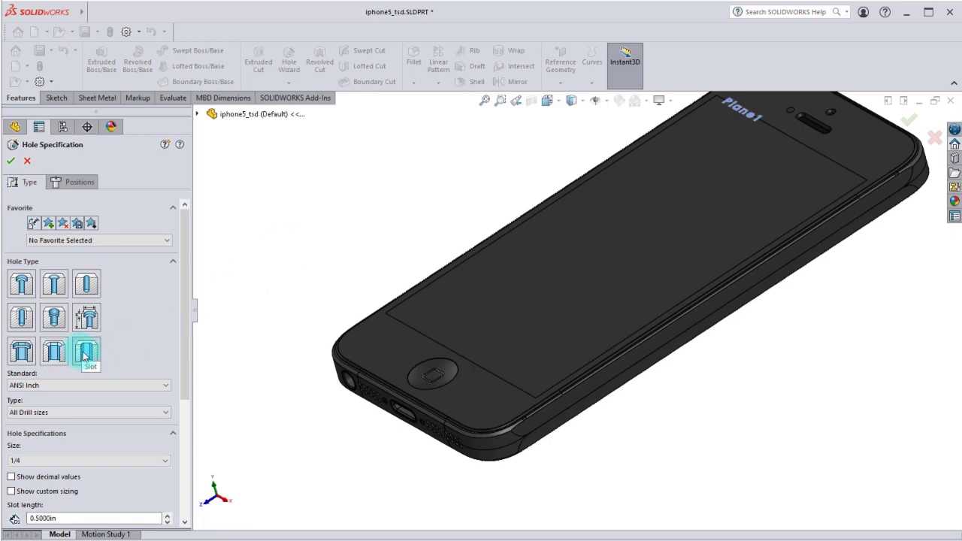
pyautogui.scroll(-3, 146, 360)
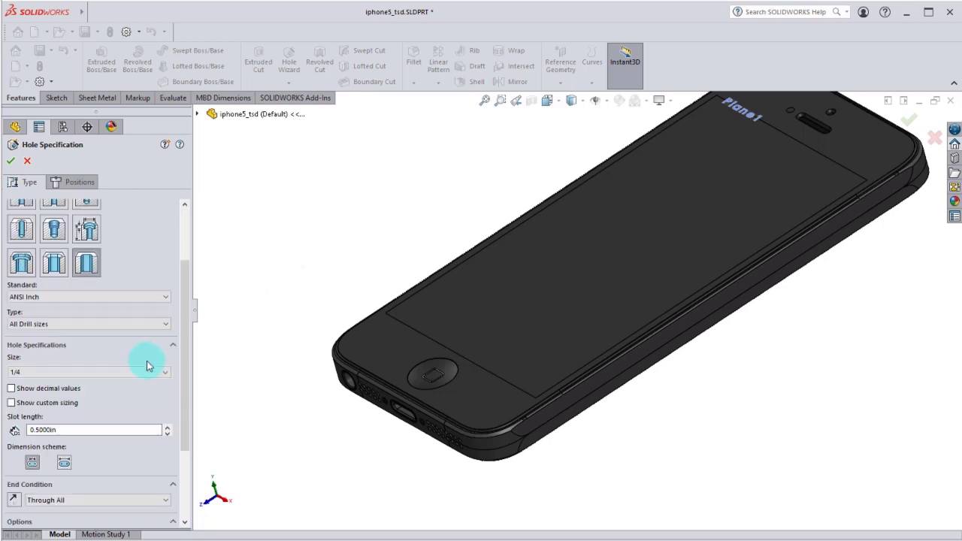
pyautogui.click(105, 299)
pyautogui.click(87, 316)
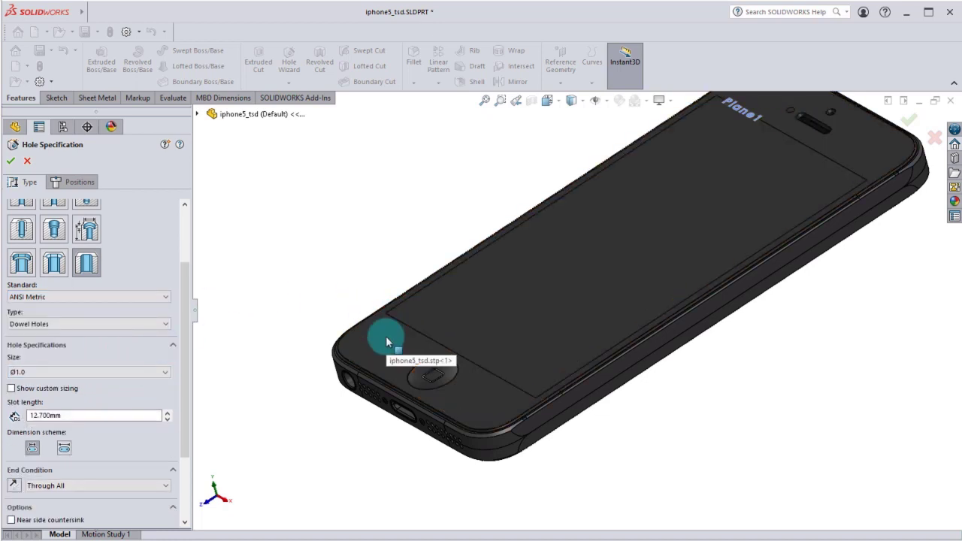
# Place one lengthwise slot on the phone's front face, beside the home button and below the screen
pyautogui.click(75, 183)
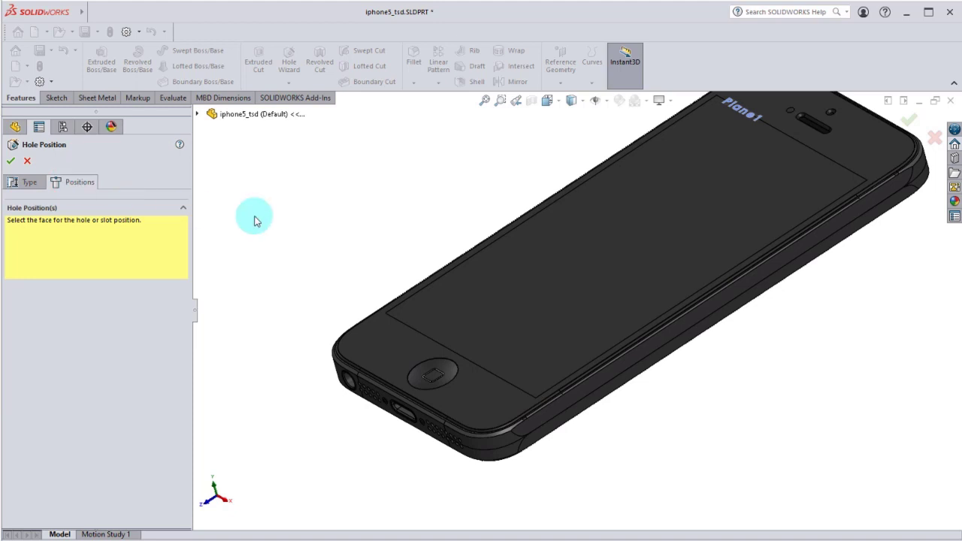
pyautogui.click(369, 346)
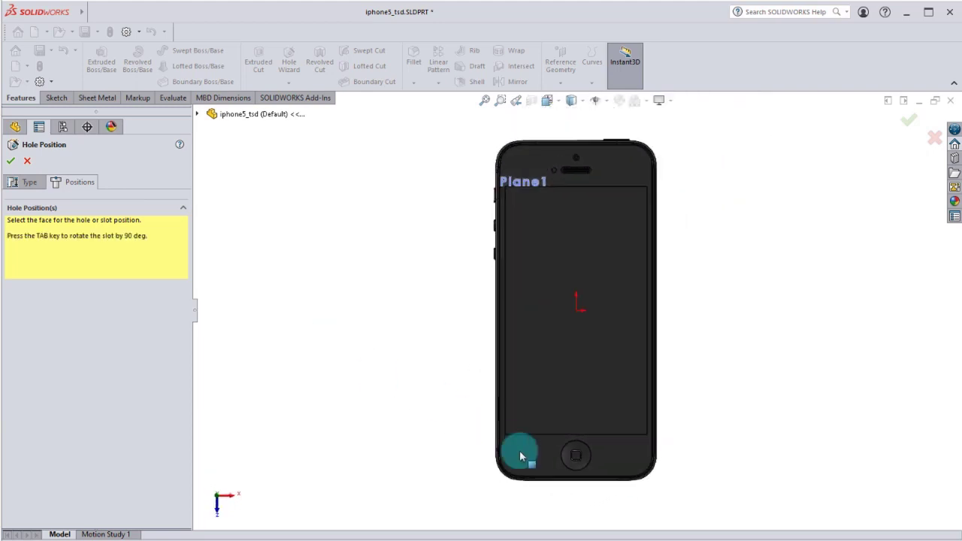
pyautogui.scroll(-2, 552, 478)
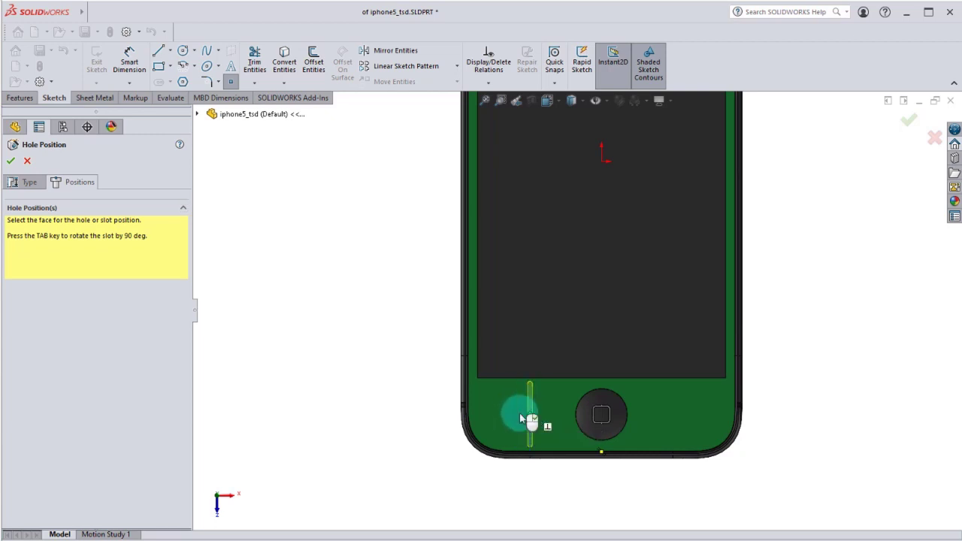
pyautogui.click(530, 415)
# Set the slot's size to Ø8.0 and its length to 5 mm, and create it through all beside the home button
pyautogui.click(30, 181)
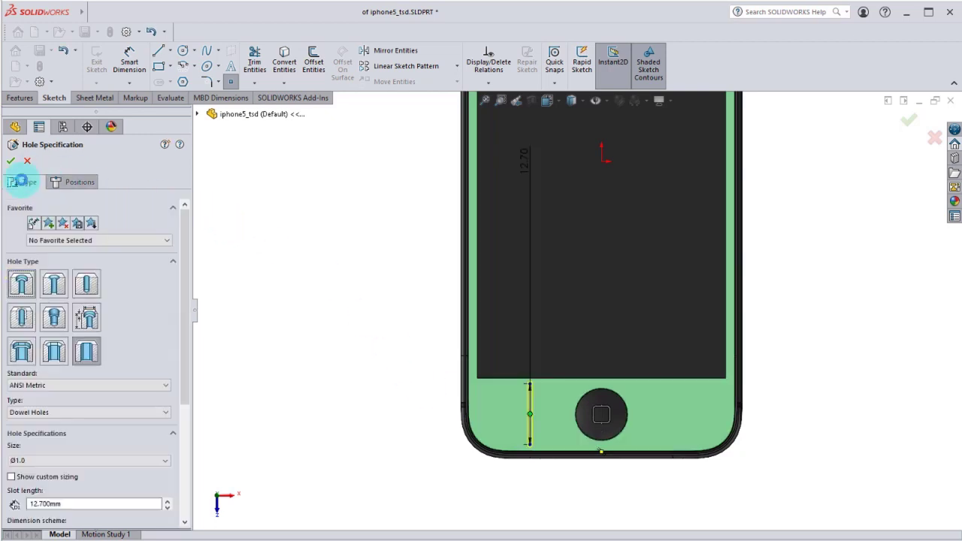
pyautogui.scroll(-3, 116, 294)
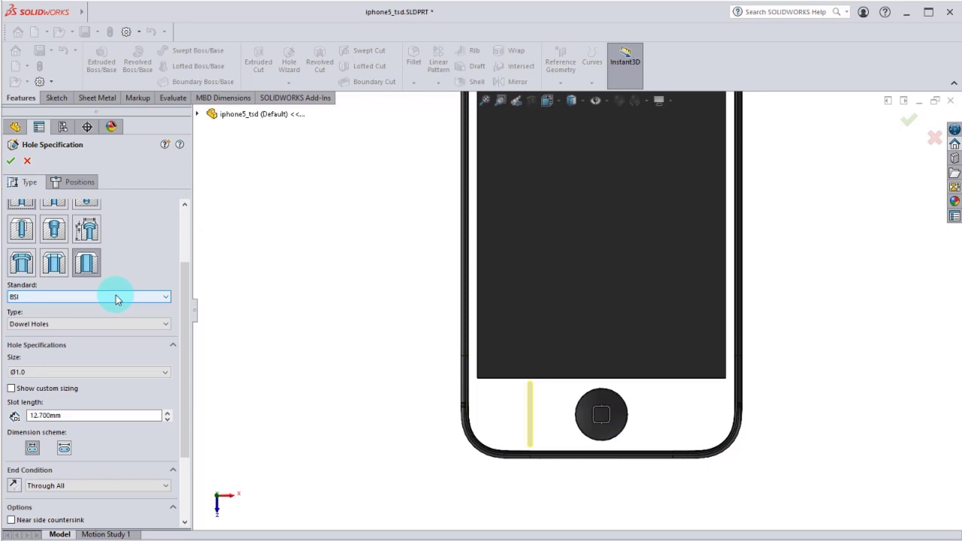
pyautogui.doubleClick(92, 414)
pyautogui.write('6')
pyautogui.click(37, 371)
pyautogui.click(37, 461)
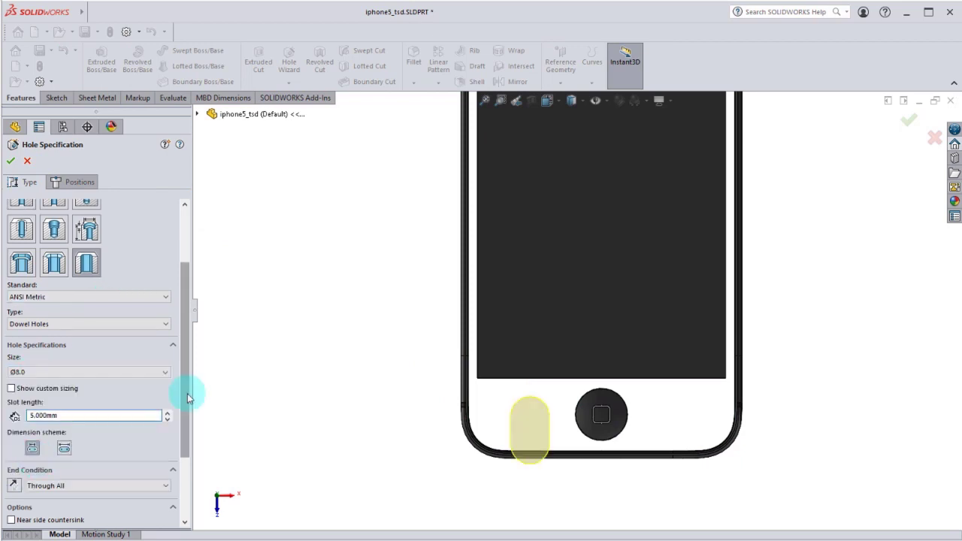
pyautogui.click(11, 161)
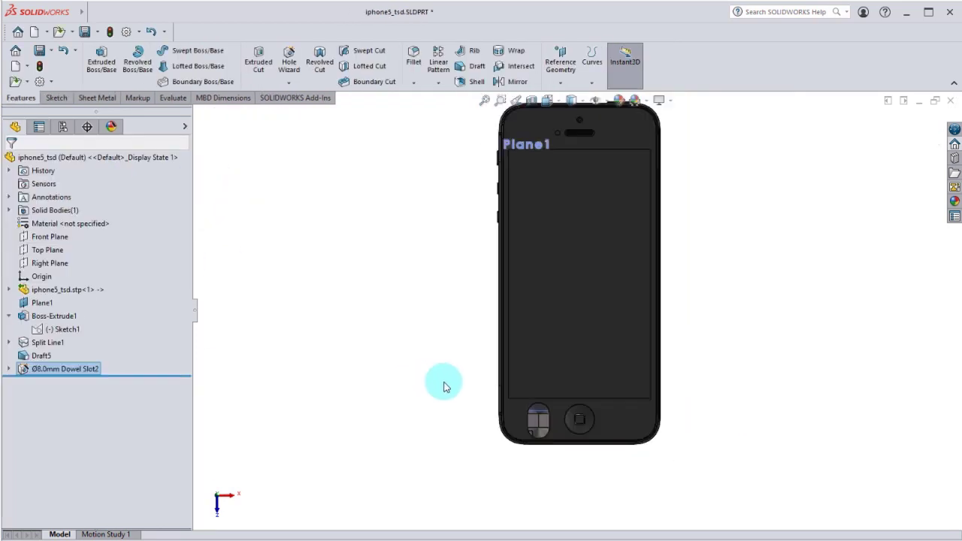
pyautogui.moveTo(444, 384); pyautogui.dragTo(383, 324, button='middle')
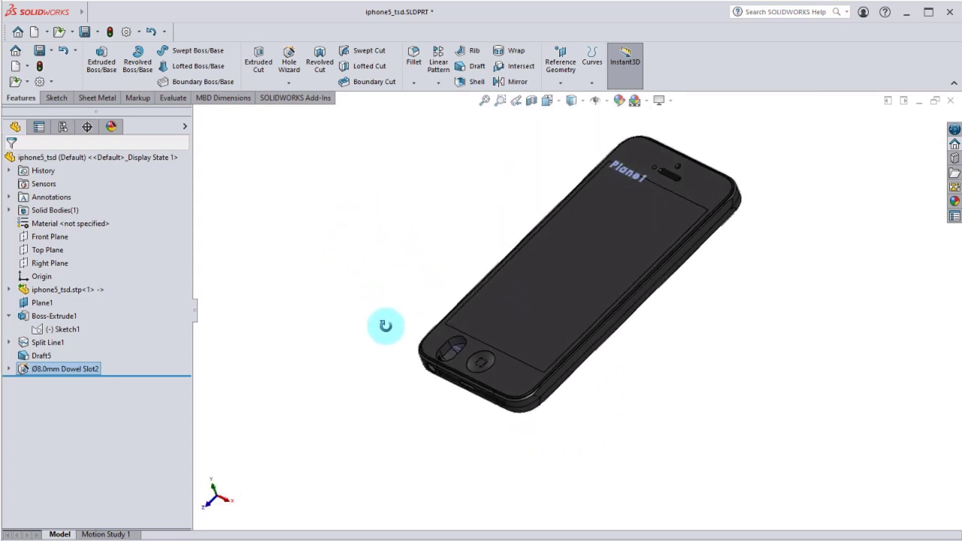
pyautogui.scroll(-4, 417, 342)
pyautogui.scroll(2, 384, 317)
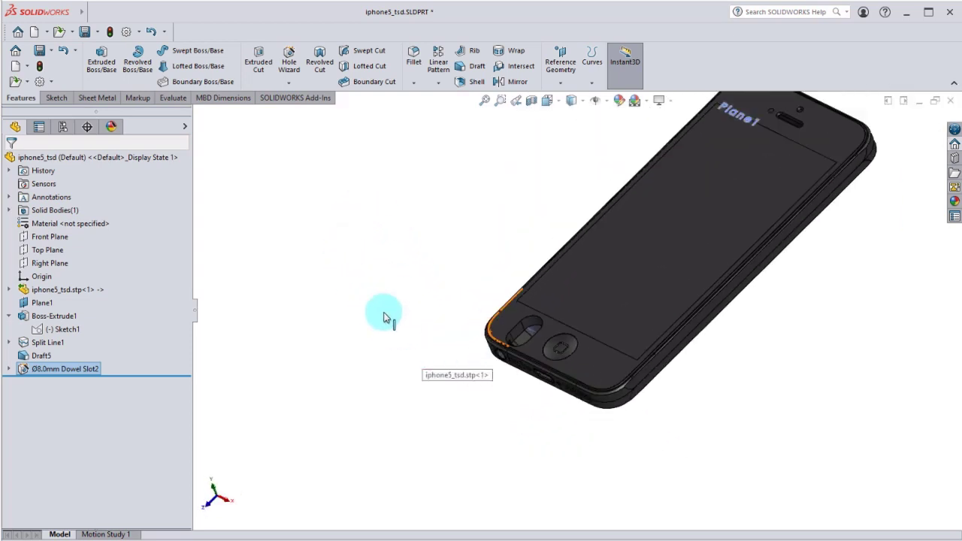